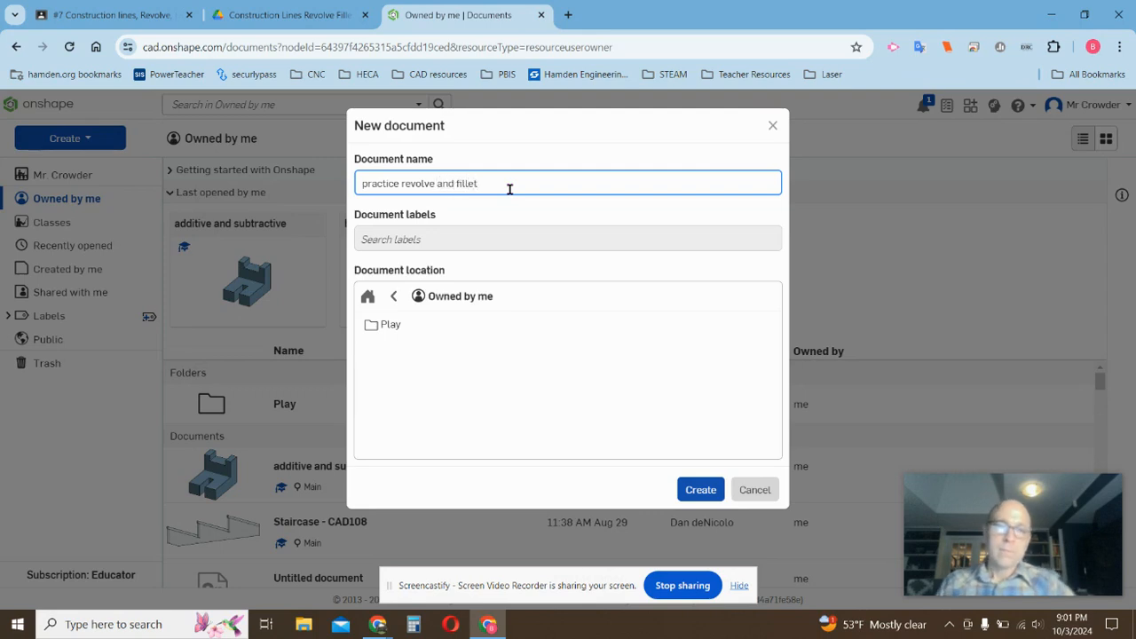
Name the new document with the owner's surname followed by 'Revolve and fillet' and create it.
drag(404, 179, 341, 180)
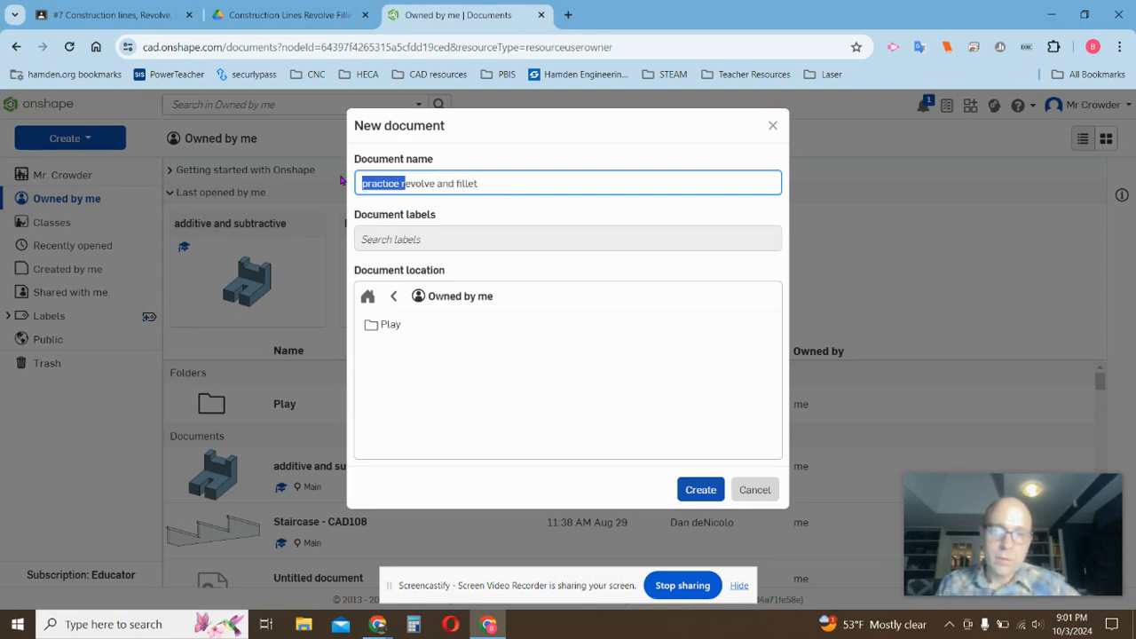
text(R)
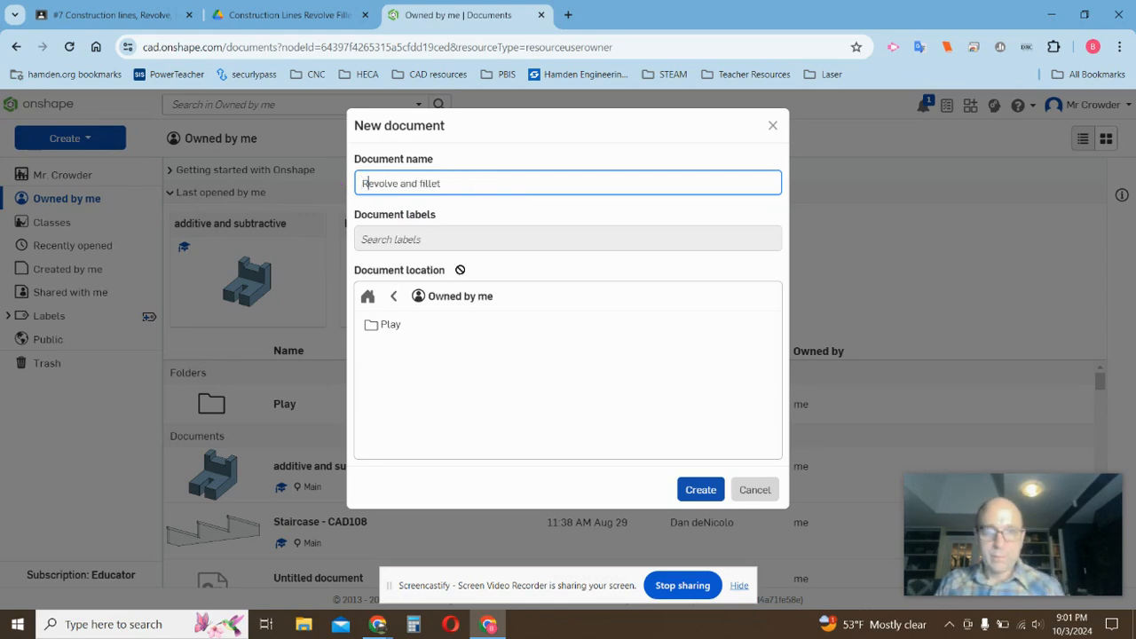
click(683, 493)
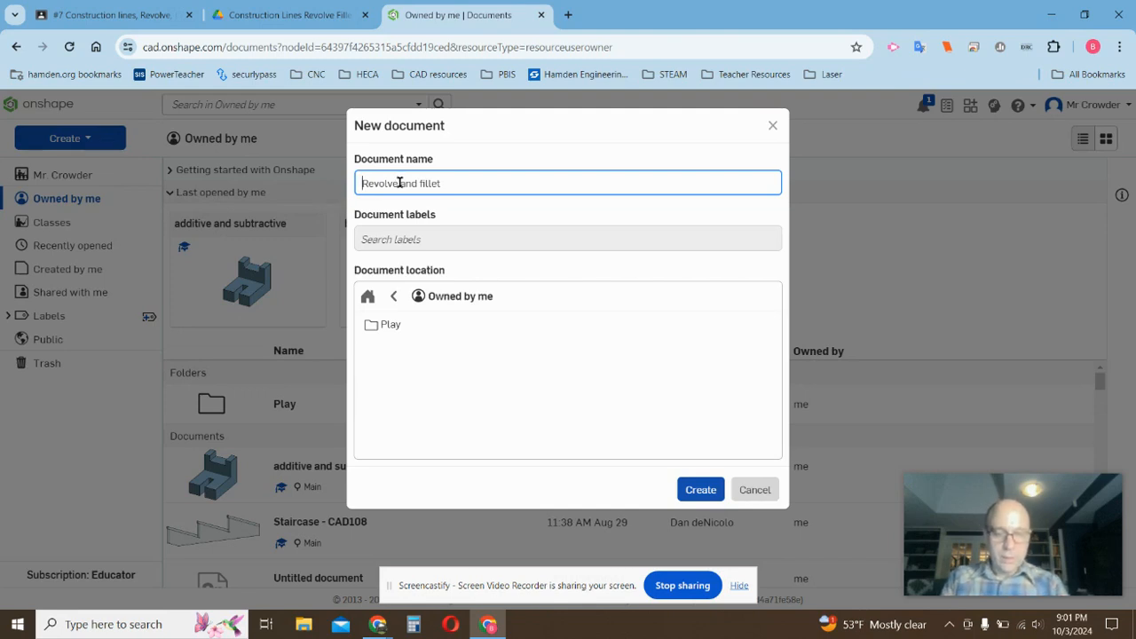
text(Crowder)
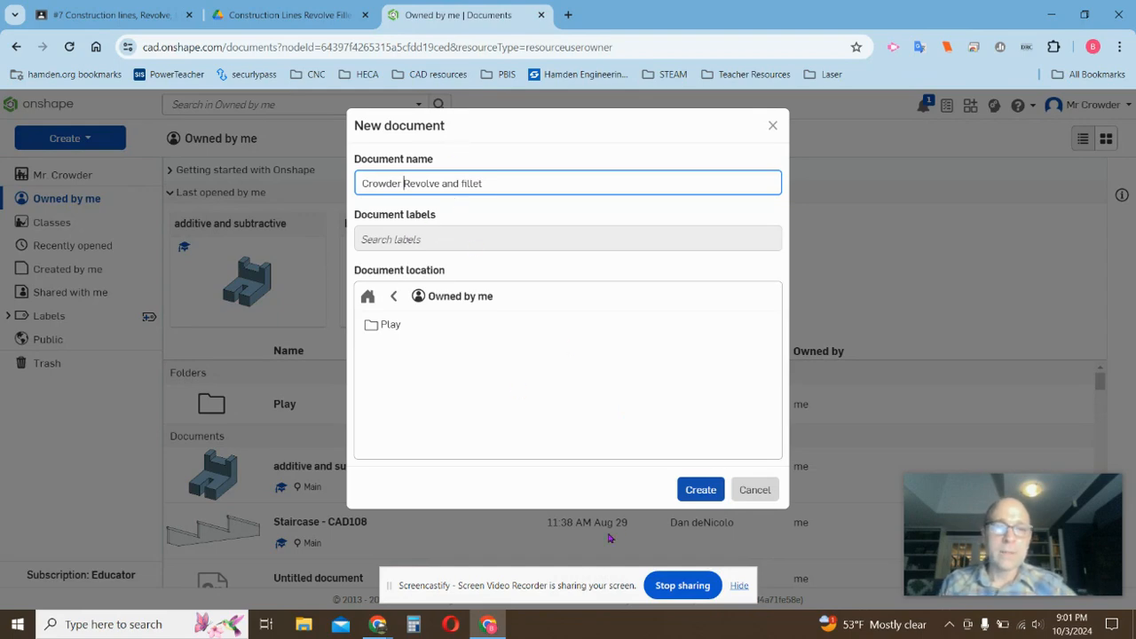
click(684, 491)
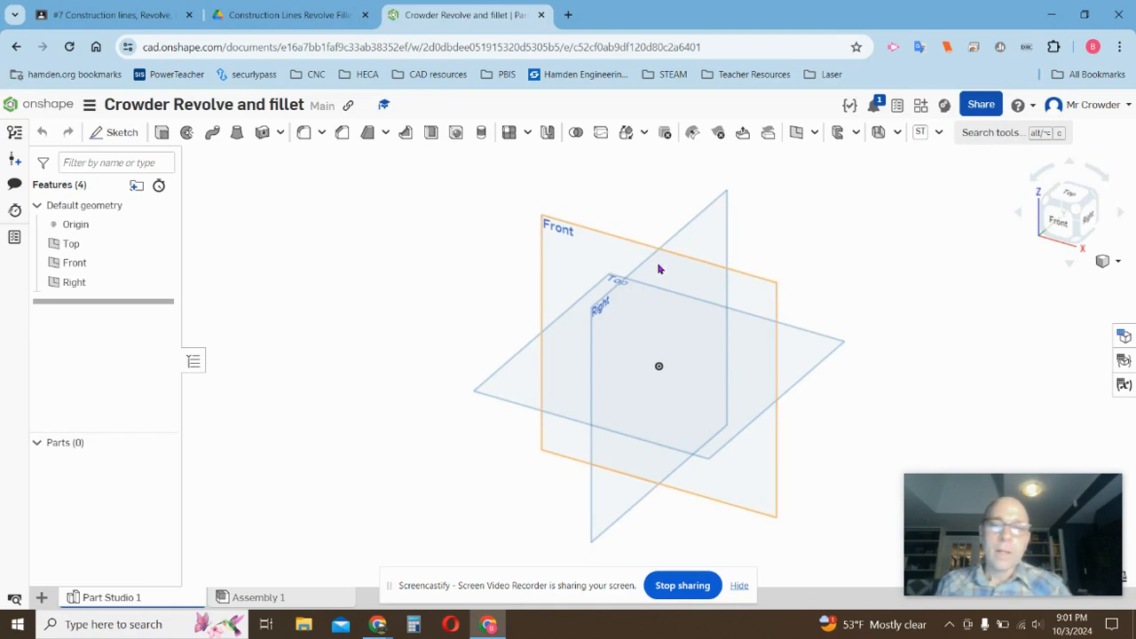
Sketch a rectangle about 2.079 by 3.811 in on the Front plane, one corner at the origin.
scroll(918, 329, up, 2)
scroll(512, 326, down, 1)
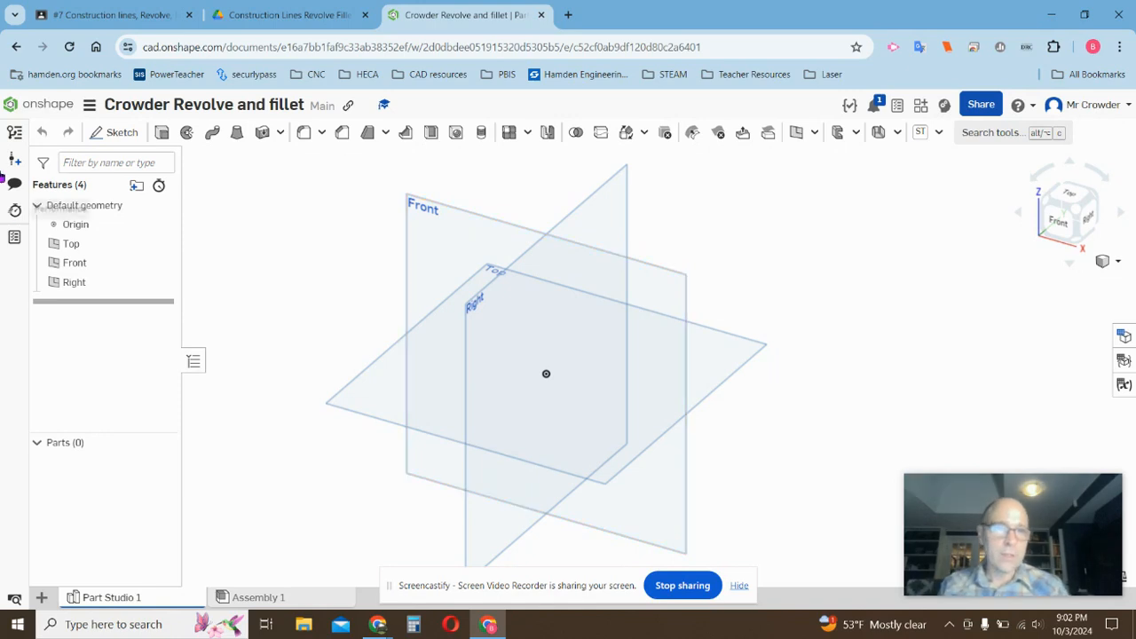
click(116, 132)
click(455, 210)
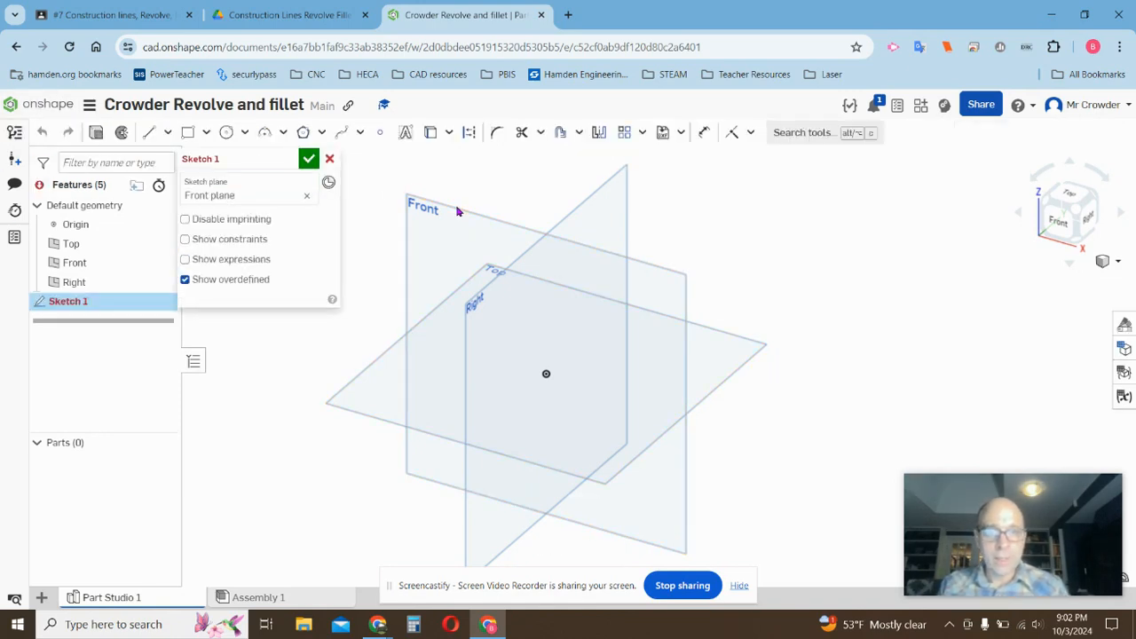
click(188, 133)
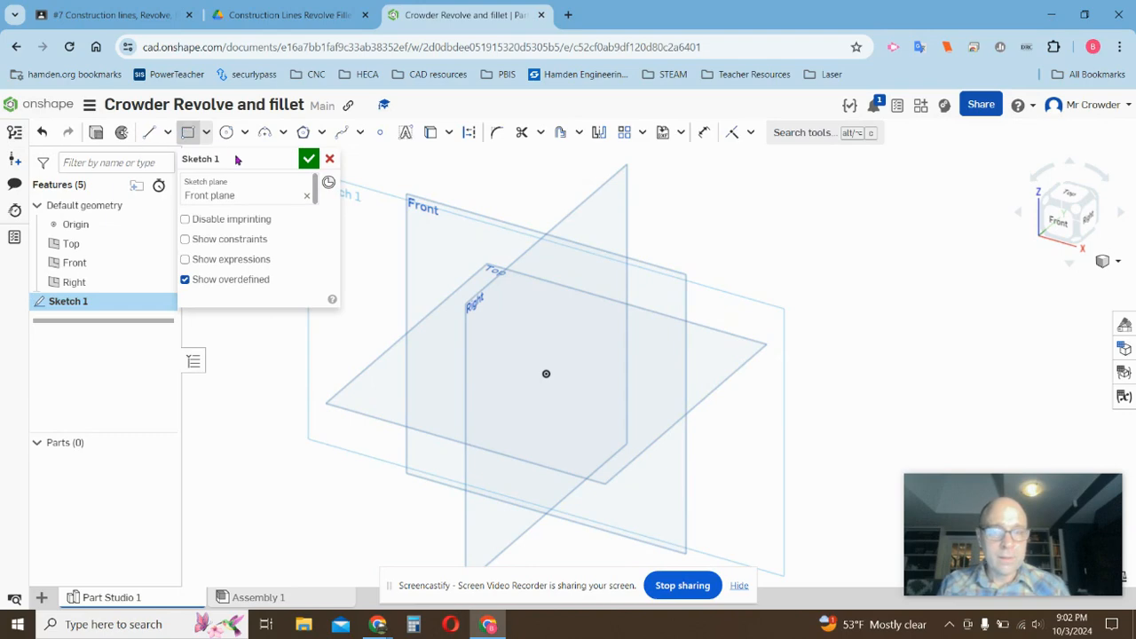
click(546, 374)
click(649, 235)
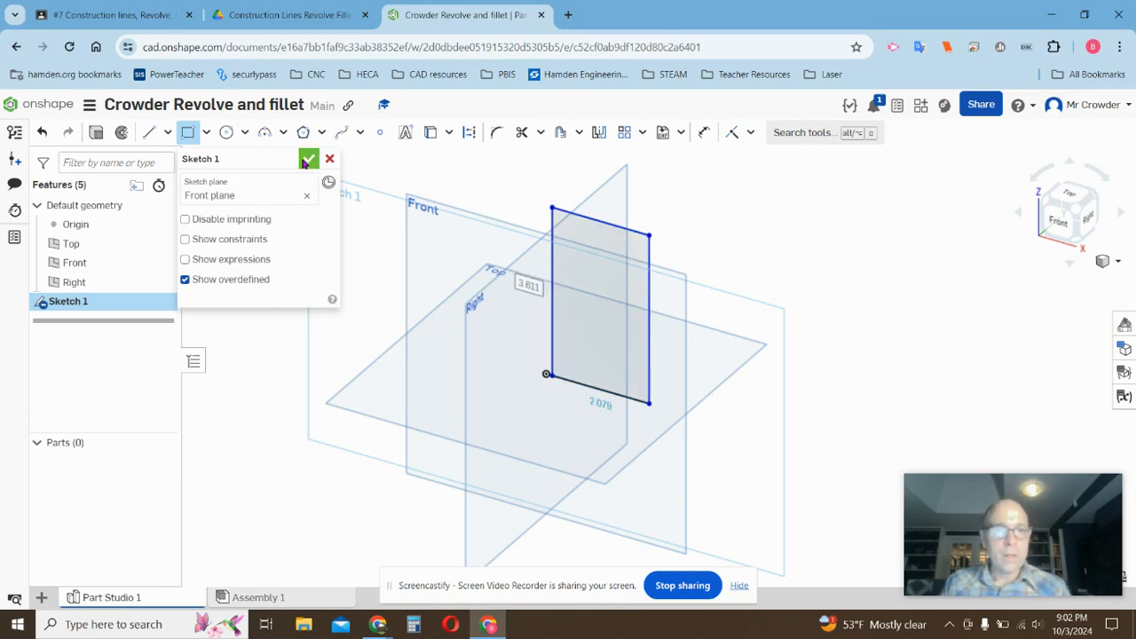
click(307, 159)
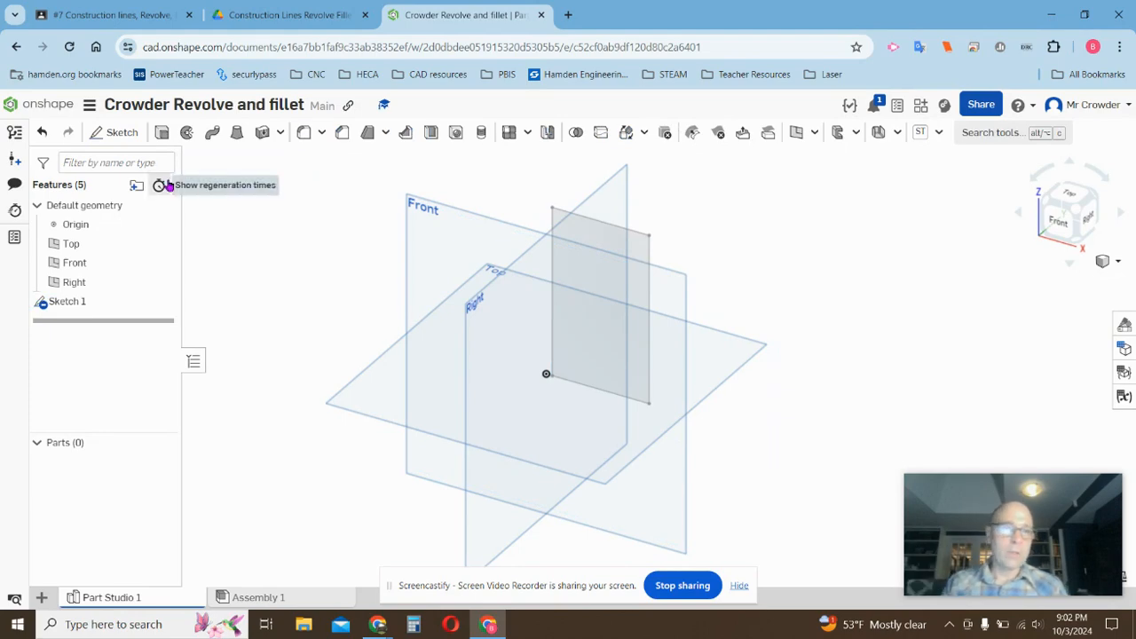
click(160, 132)
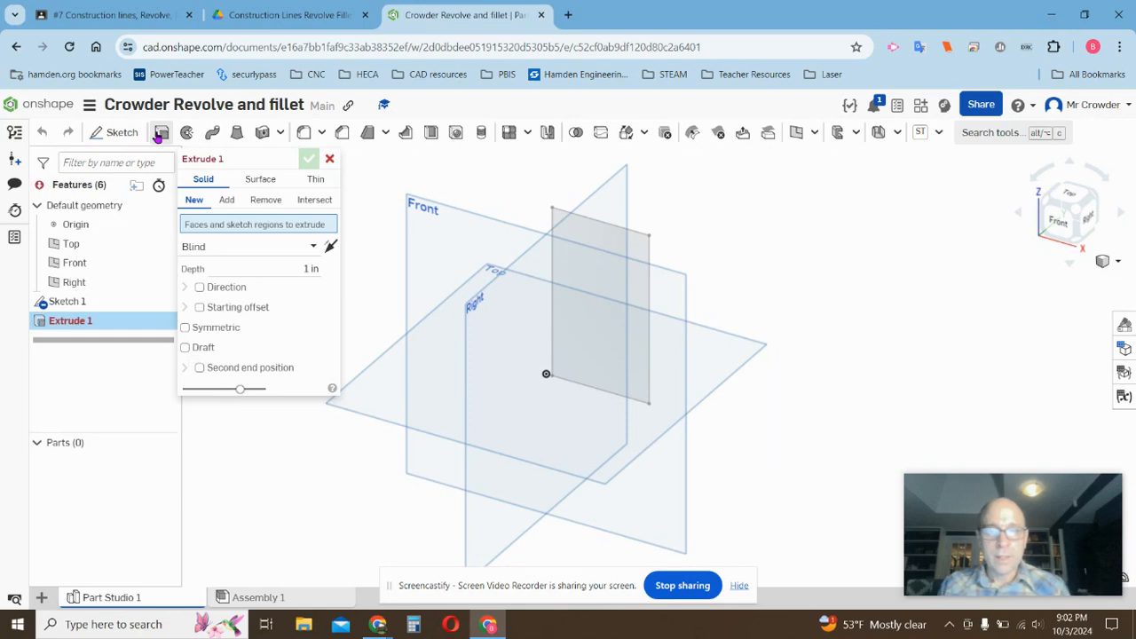
click(646, 241)
drag(561, 339, 546, 350)
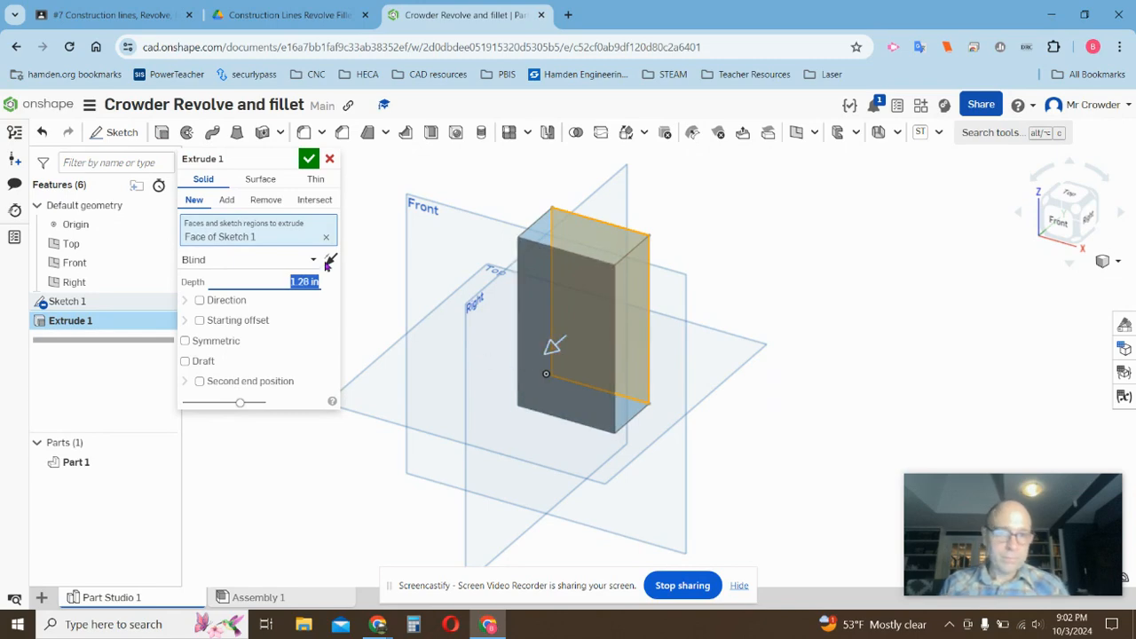
click(331, 159)
Revolve the rectangle's face fully about its left edge.
scroll(328, 215, down, 1)
mouse_move(327, 226)
right_down()
mouse_move(336, 213)
mouse_move(302, 254)
mouse_move(311, 222)
mouse_move(338, 243)
mouse_move(330, 237)
mouse_move(362, 233)
right_up()
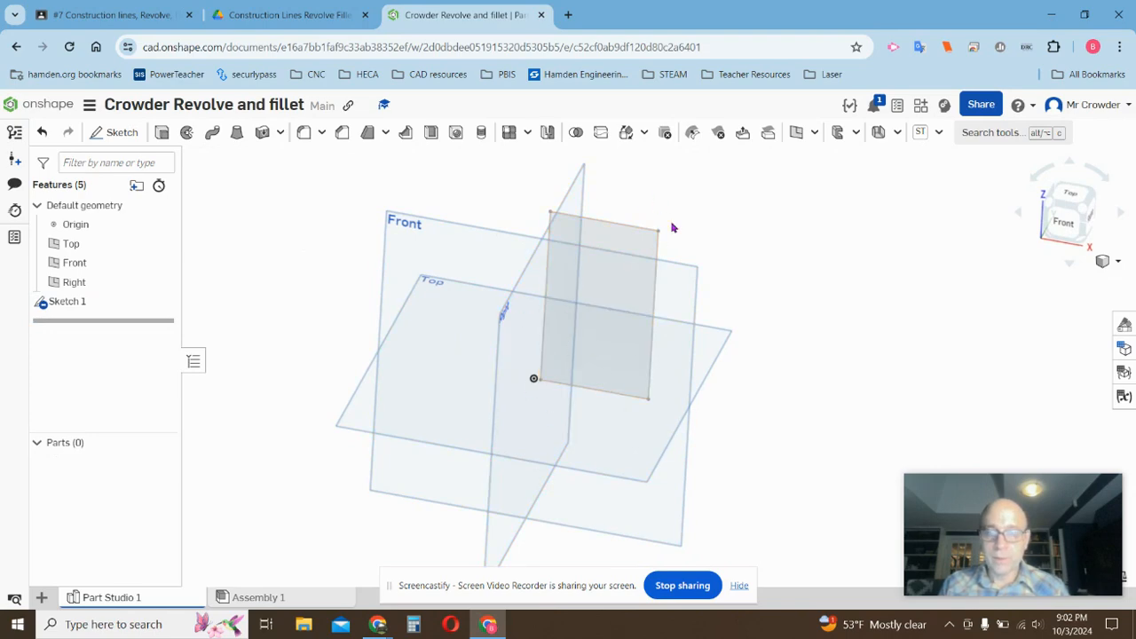
click(187, 134)
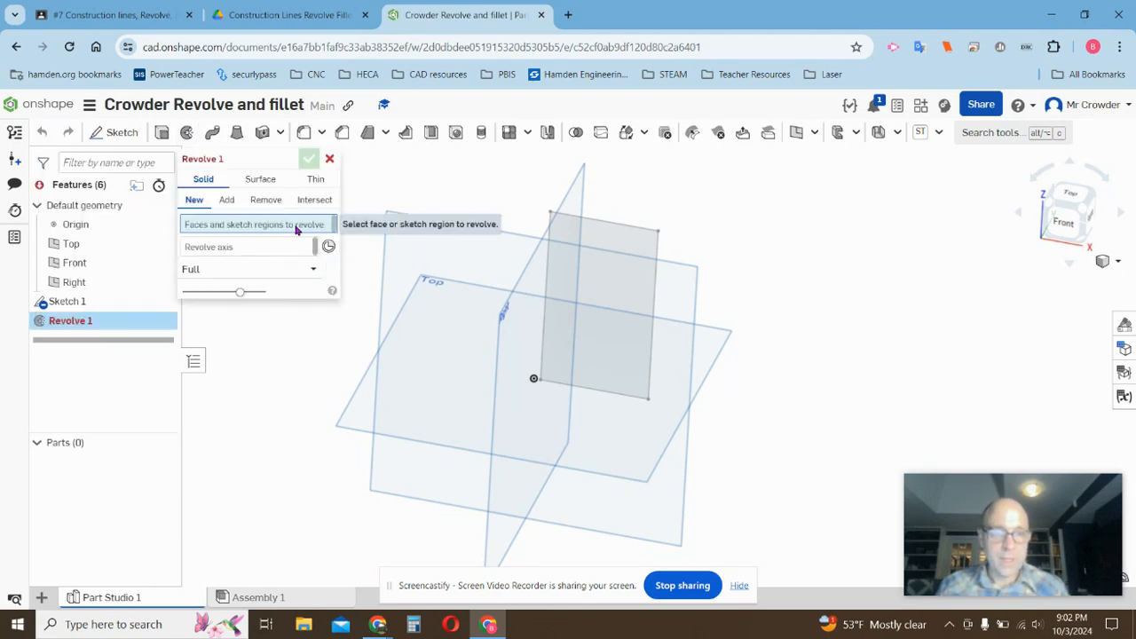
click(642, 232)
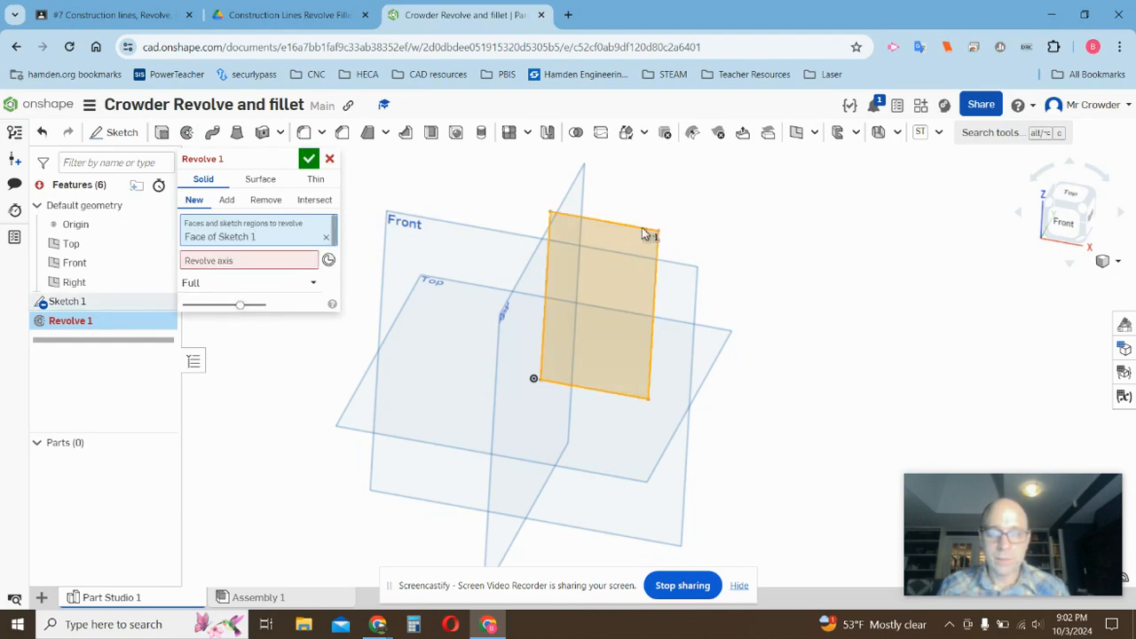
click(246, 263)
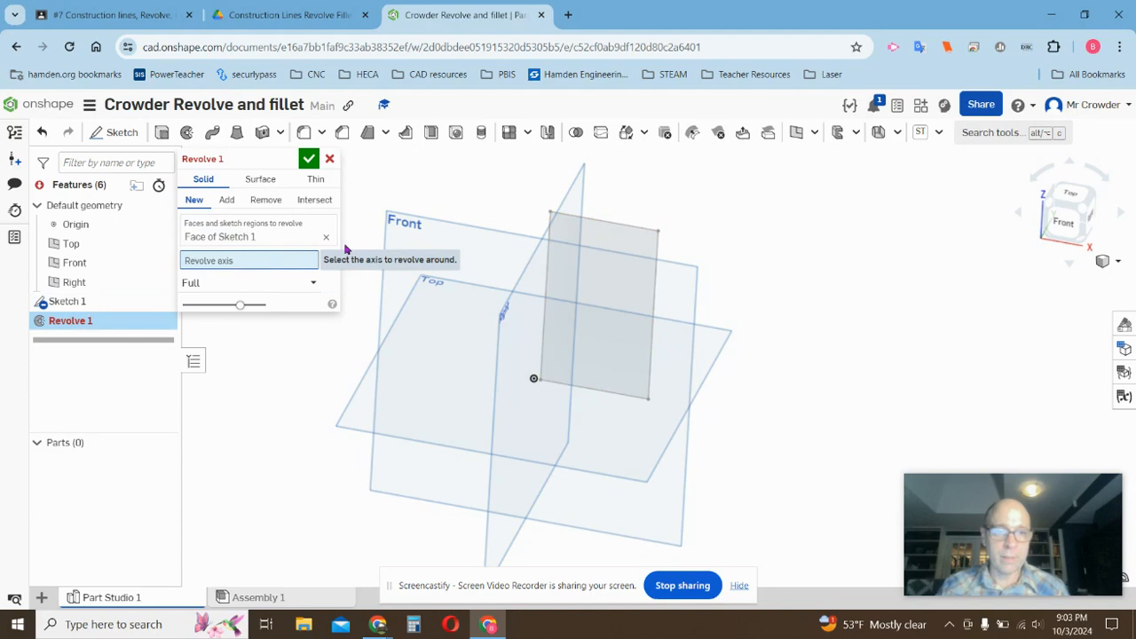
click(546, 264)
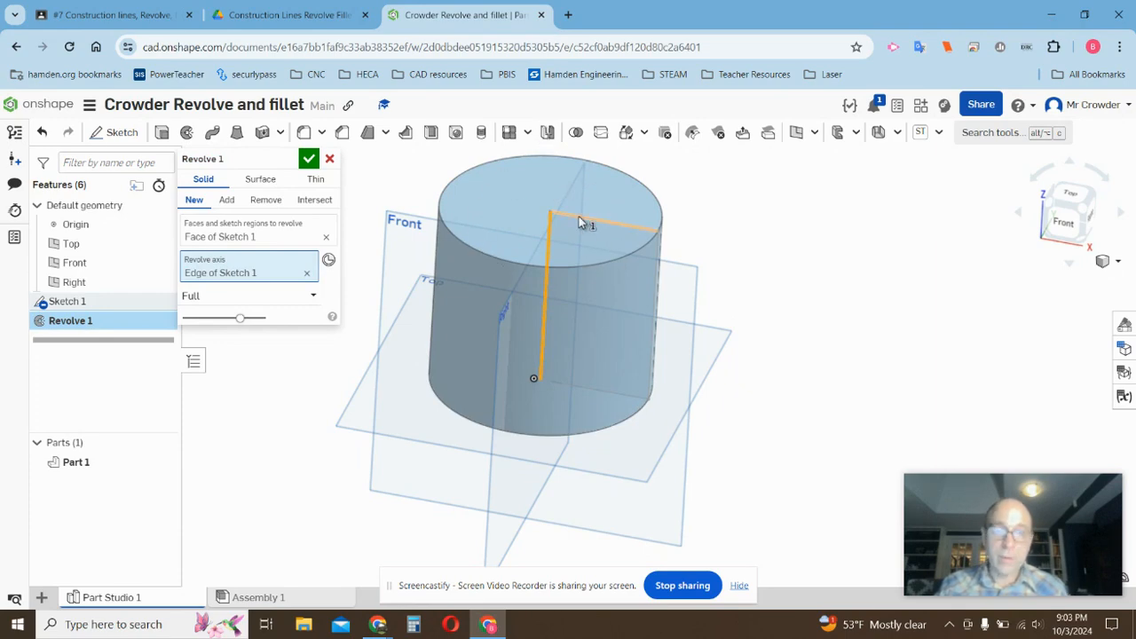
Try a one-direction revolve at 270 deg, switch back to Full, and cancel the revolve.
click(313, 296)
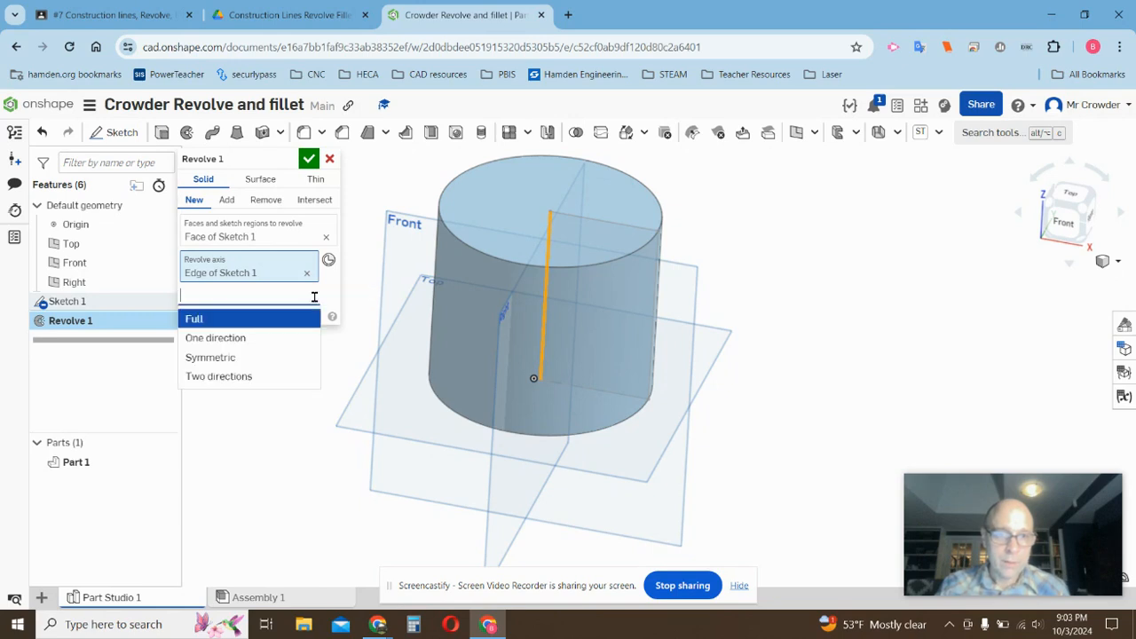
click(215, 341)
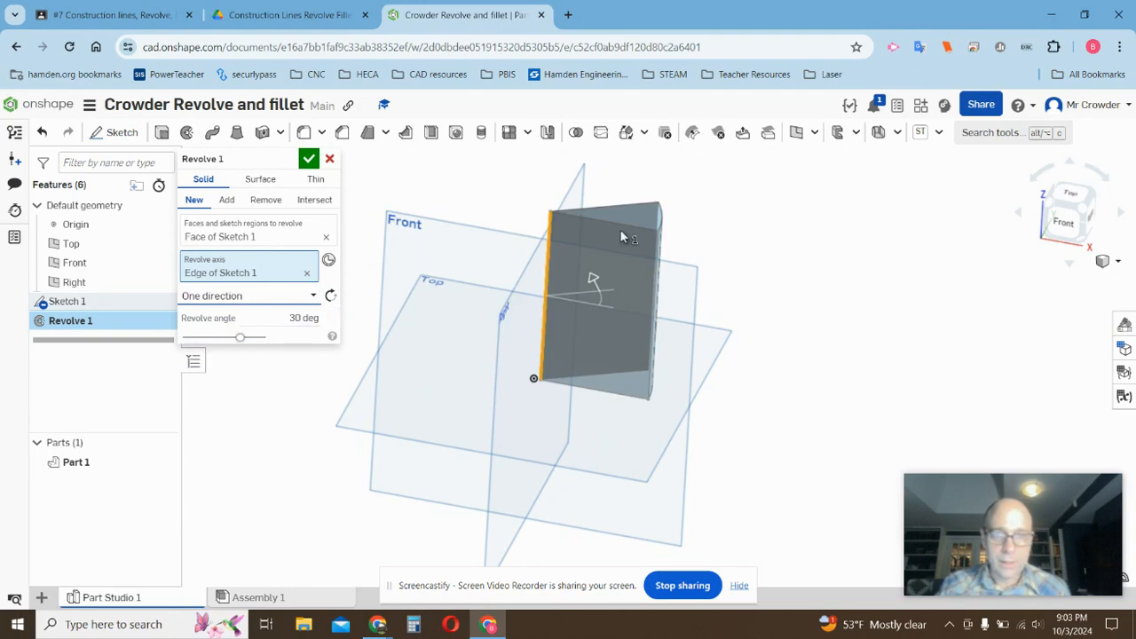
drag(599, 280, 576, 442)
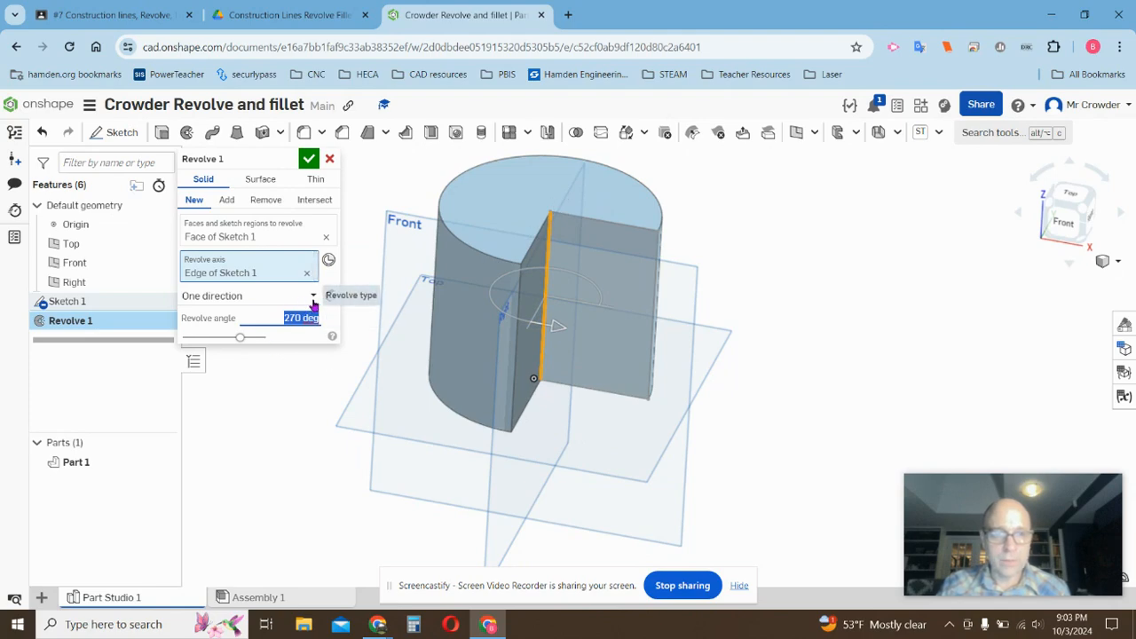
click(313, 296)
click(197, 318)
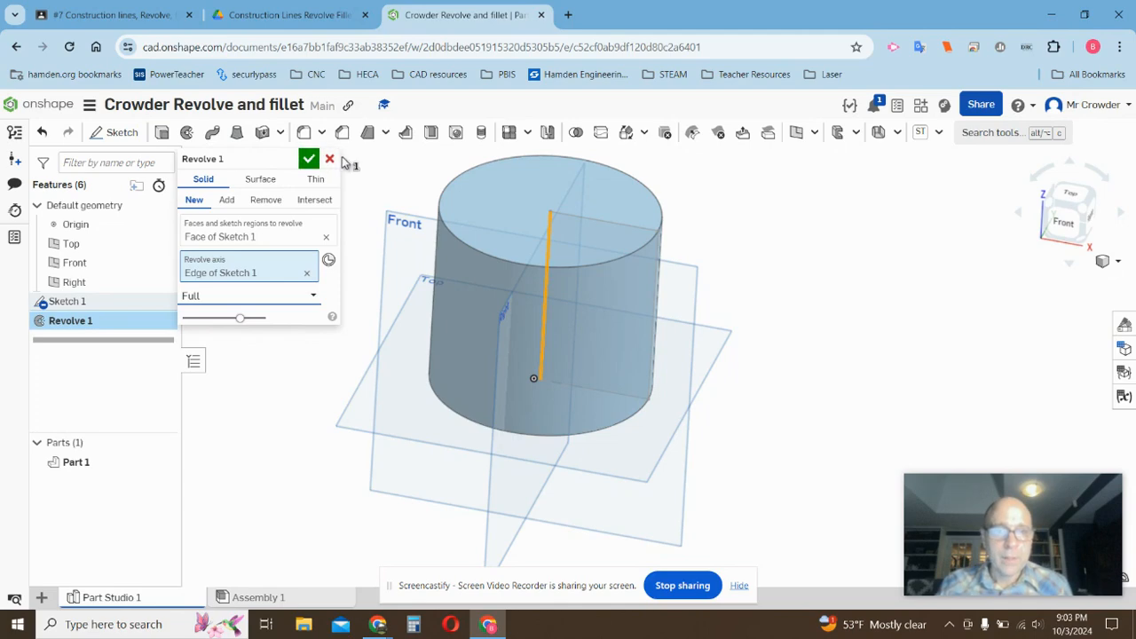
click(329, 160)
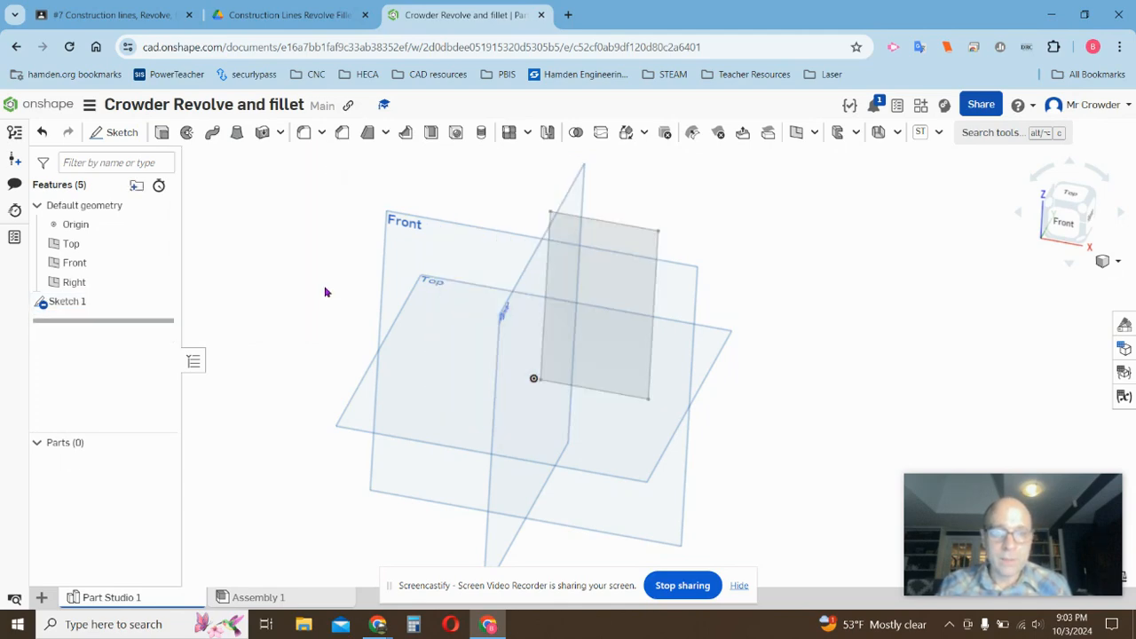
Reopen Sketch 1 for editing and switch the Line tool to construction mode.
mouse_move(325, 292)
right_down()
mouse_move(345, 256)
mouse_move(328, 309)
right_up()
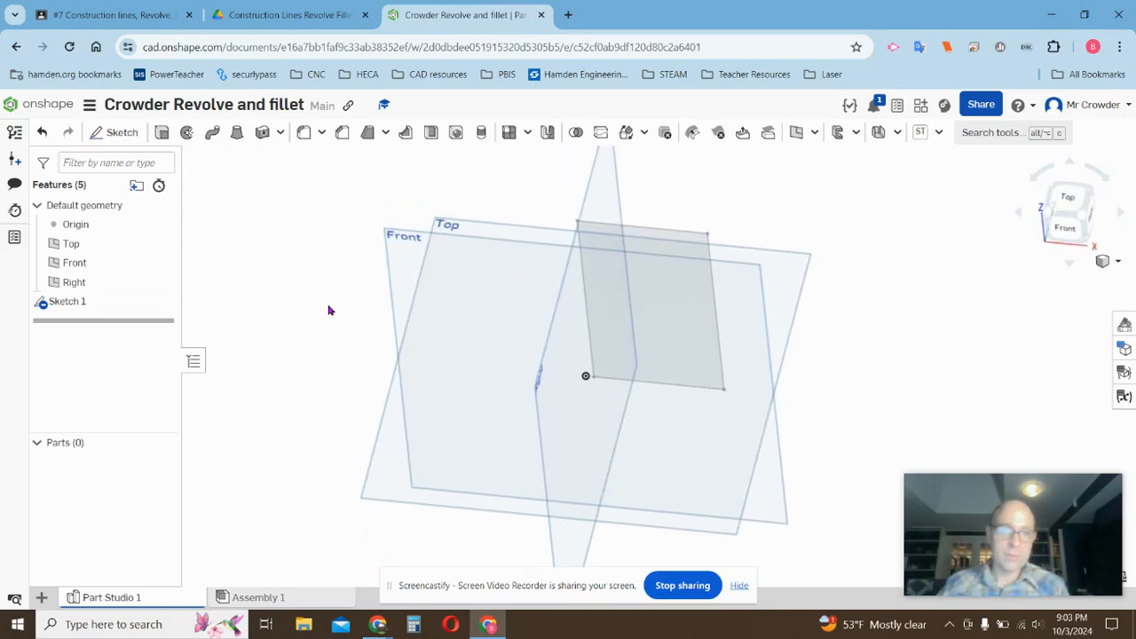
right_click(66, 304)
click(96, 331)
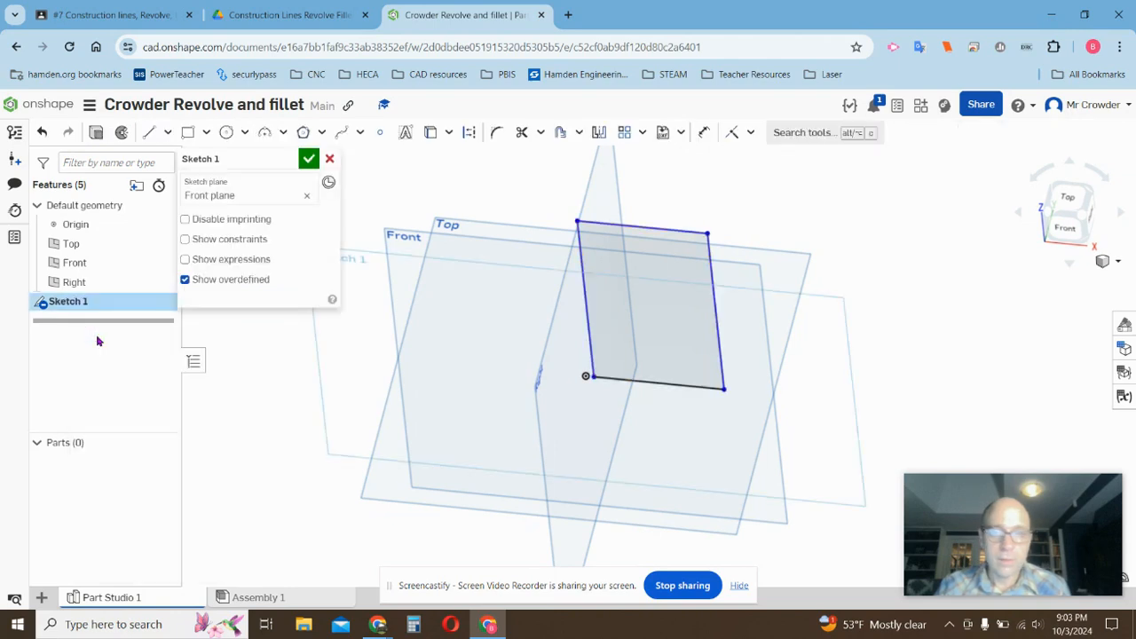
click(170, 133)
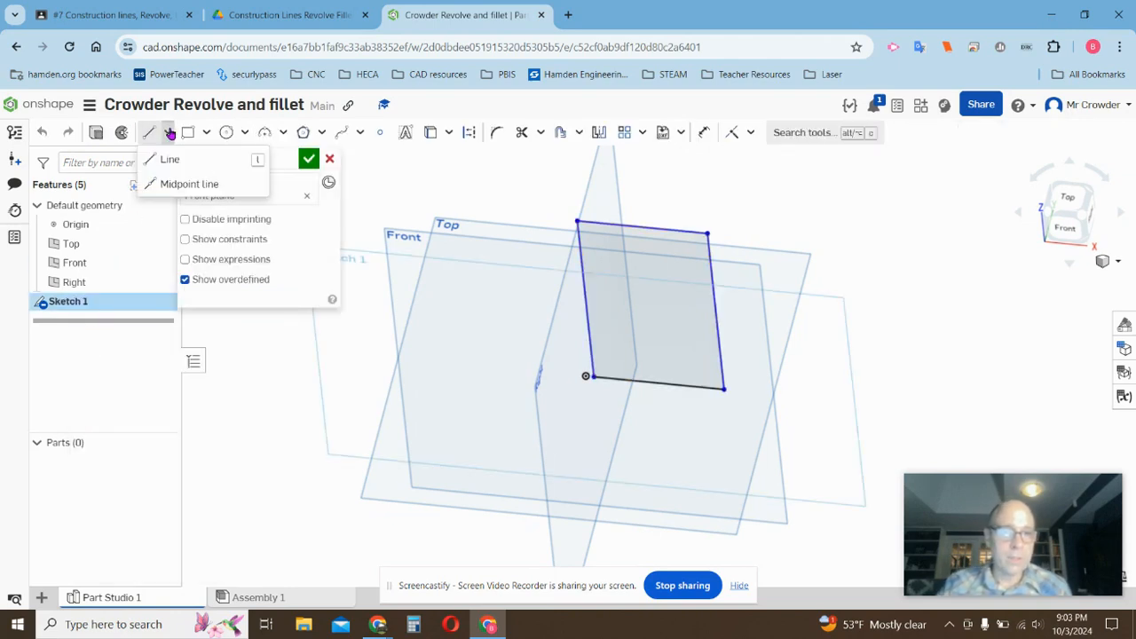
click(167, 159)
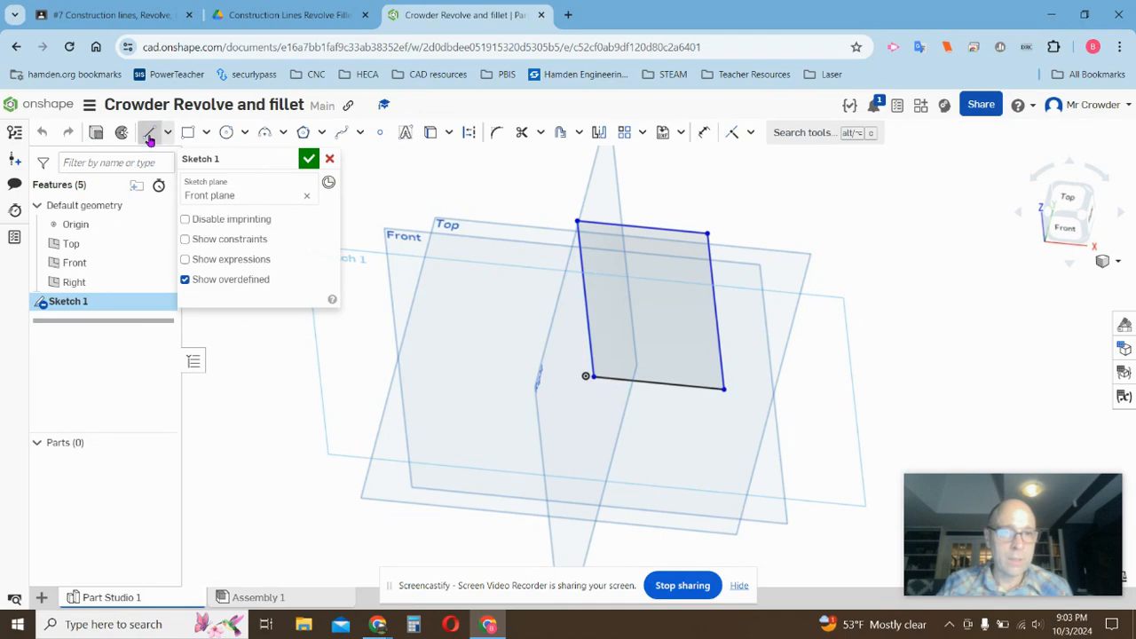
click(469, 133)
click(469, 133)
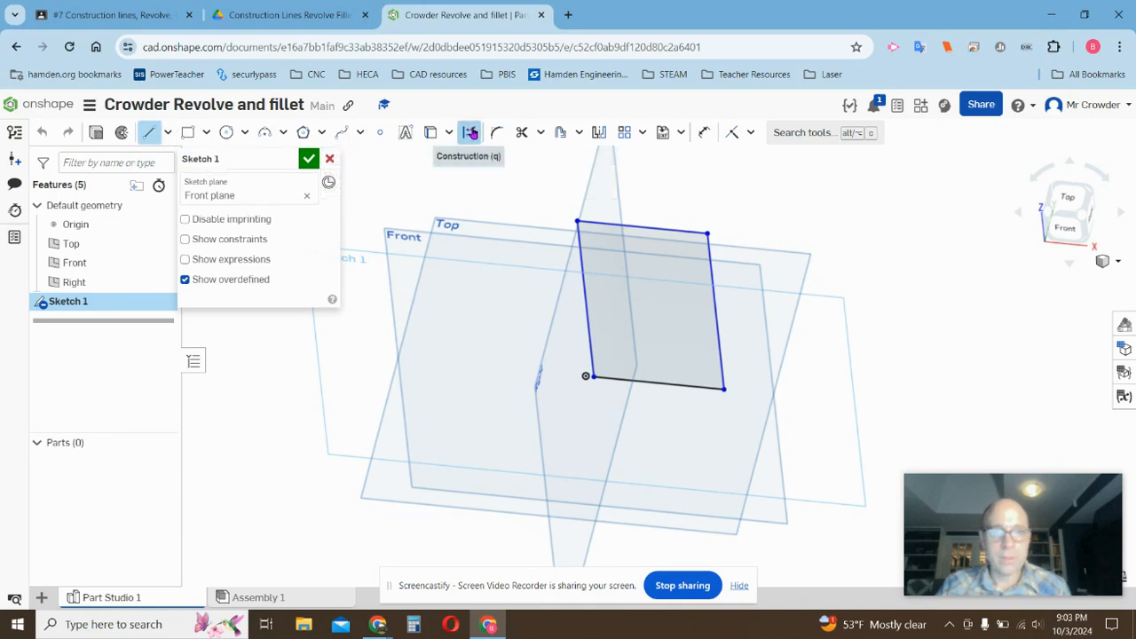
Draw a vertical construction line about 3.871 in long left of the rectangle and finish the sketch.
click(149, 133)
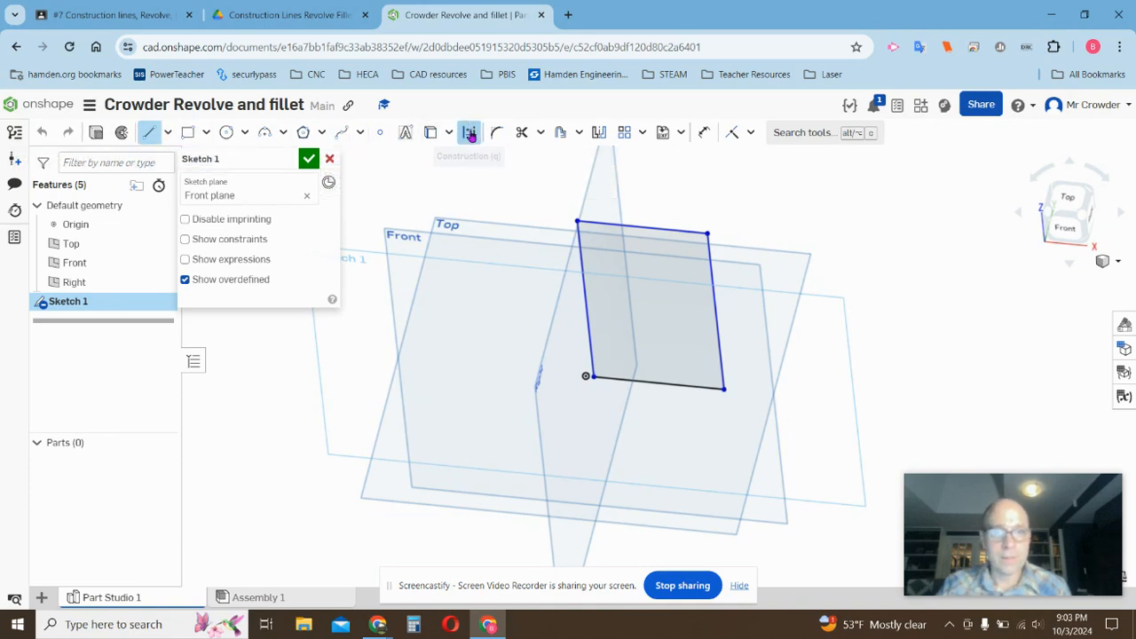
click(533, 219)
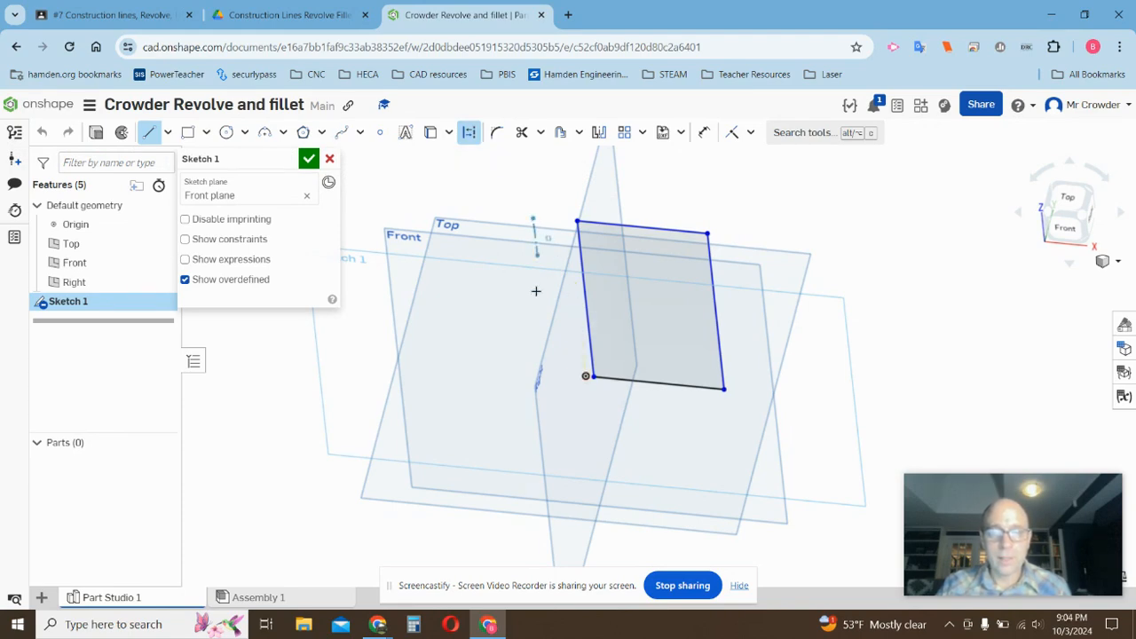
click(549, 385)
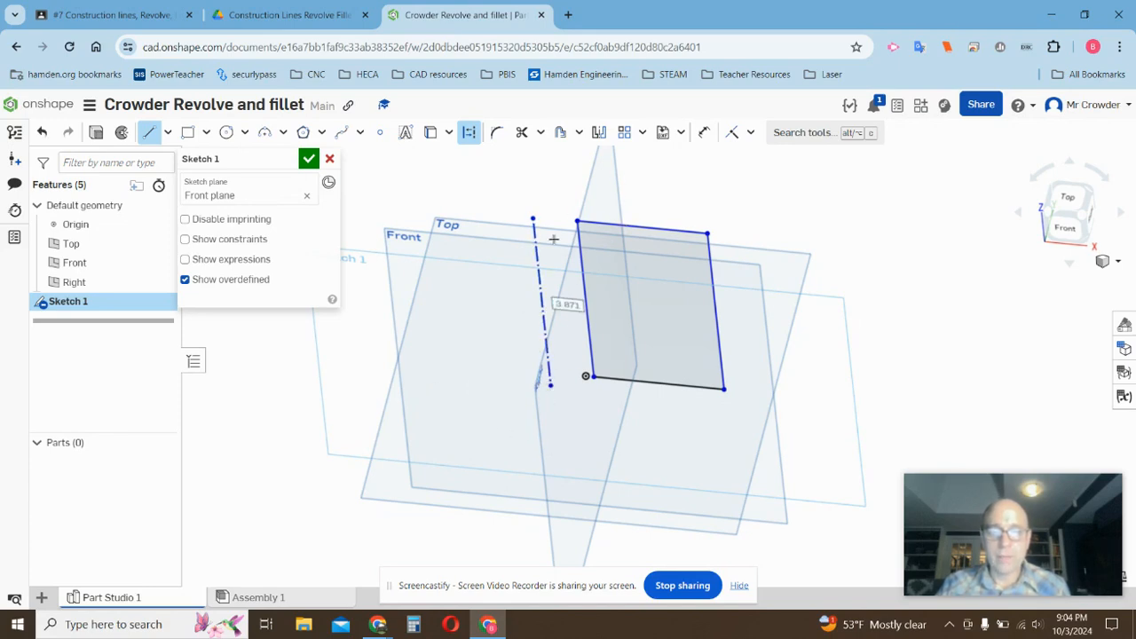
click(308, 159)
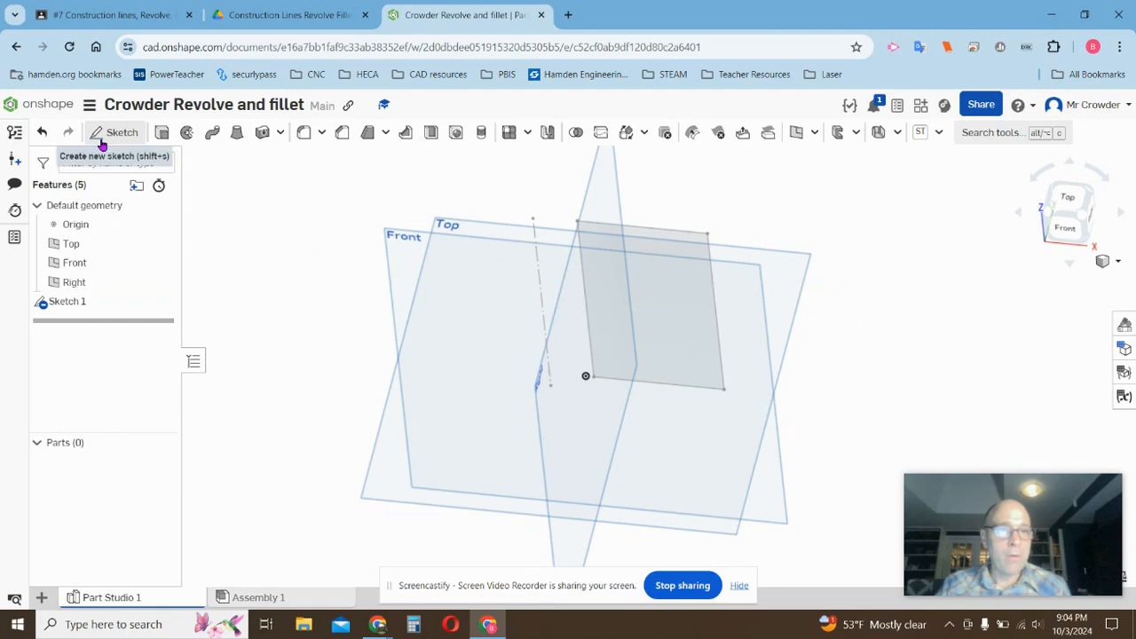
Preview a full revolve of the rectangle's face about the construction line, then cancel the revolve.
click(188, 133)
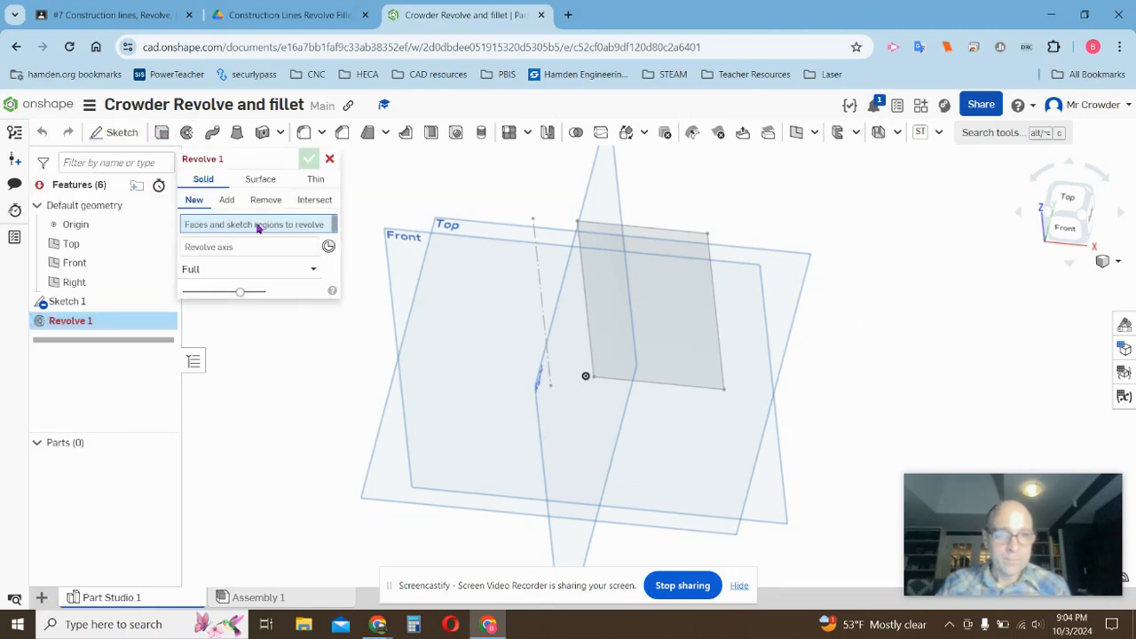
click(643, 229)
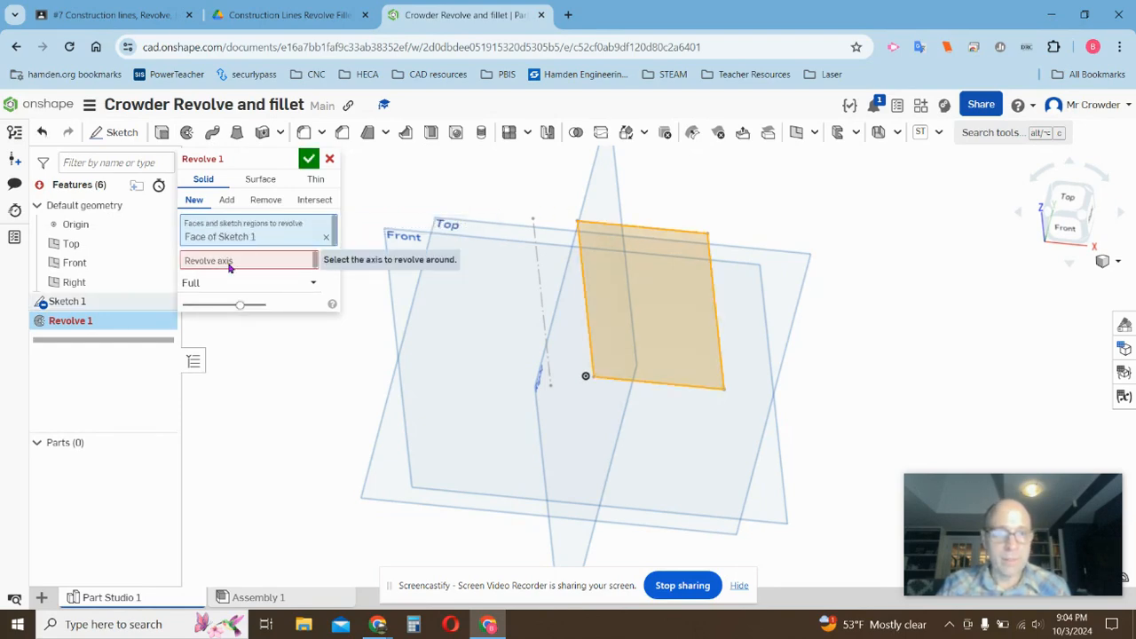
click(536, 247)
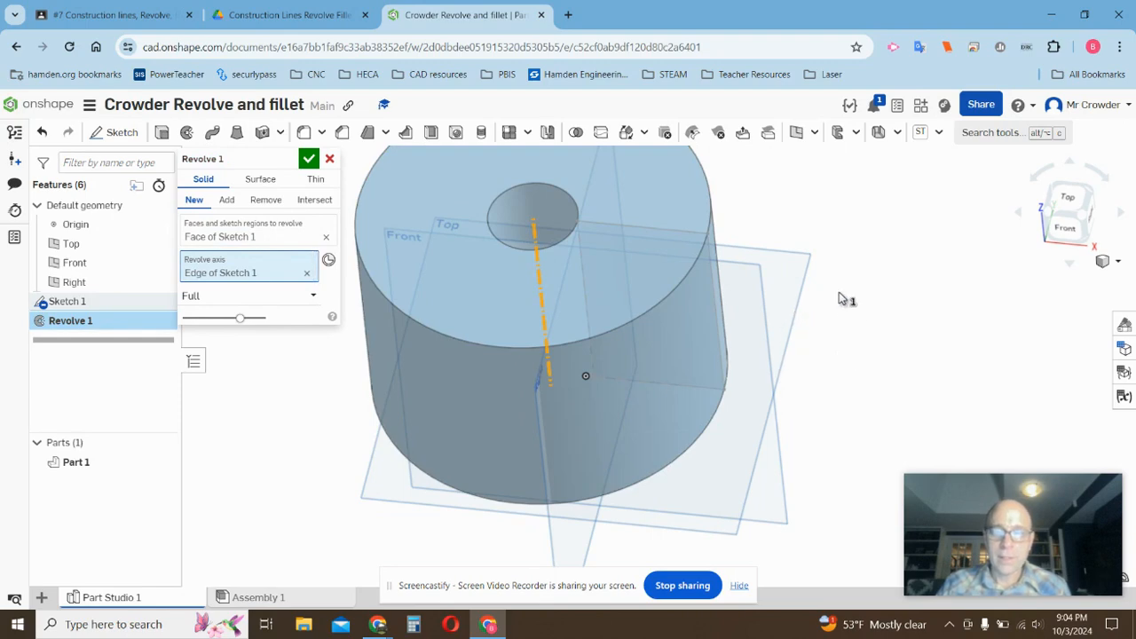
right_drag(839, 298, 390, 192)
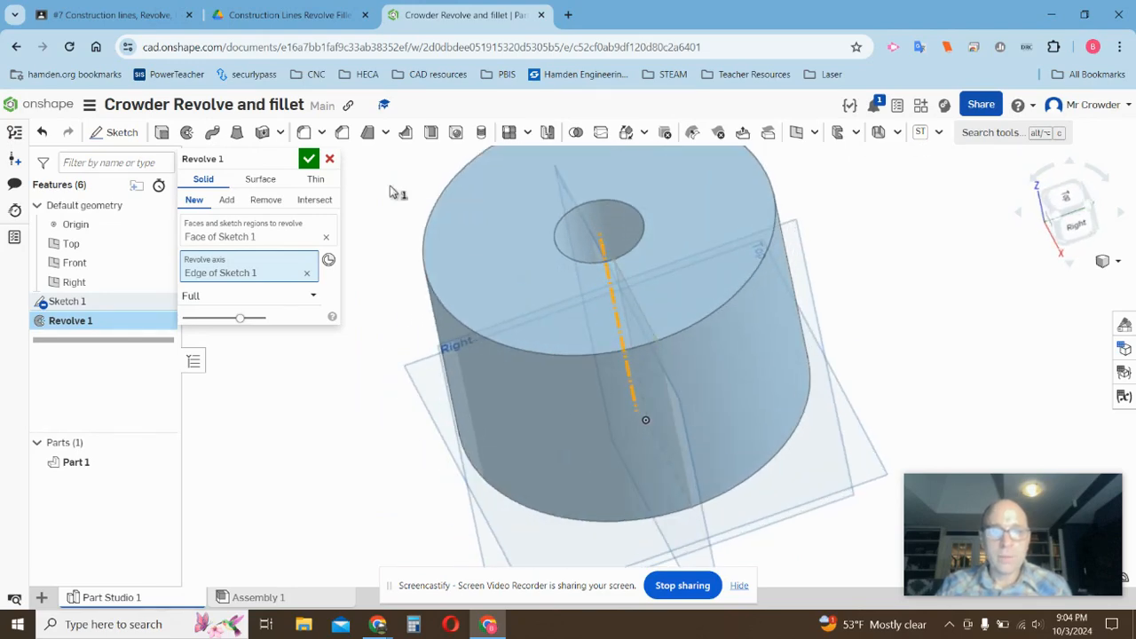
click(329, 161)
scroll(293, 271, down, 5)
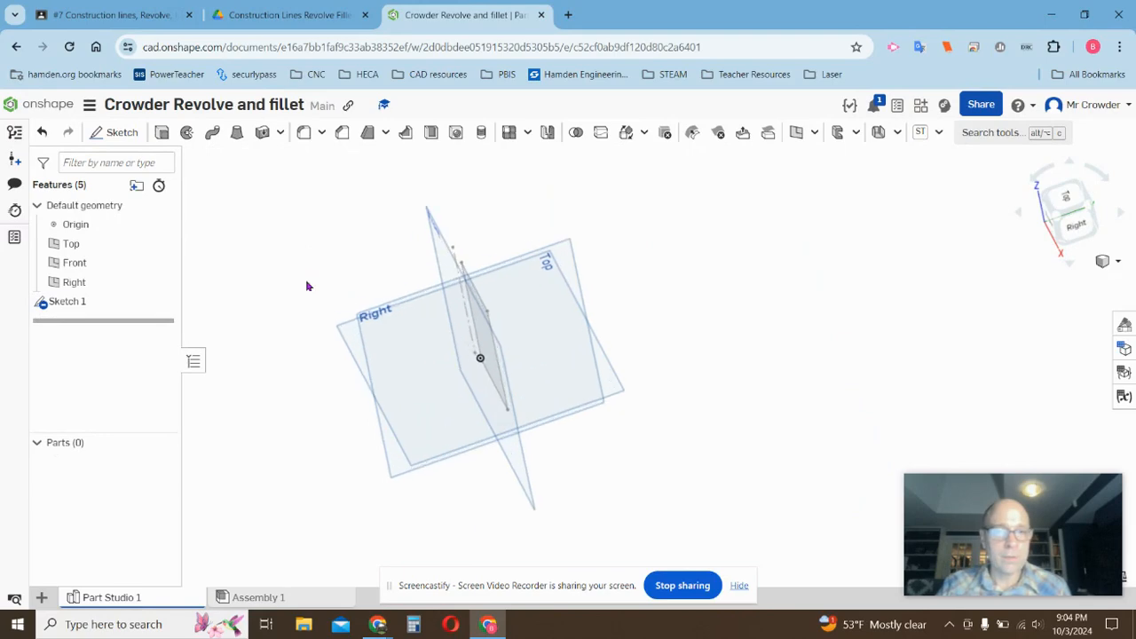
Reopen Sketch 1 for editing, view it normal to the Front plane, and delete the rectangle.
right_click(77, 303)
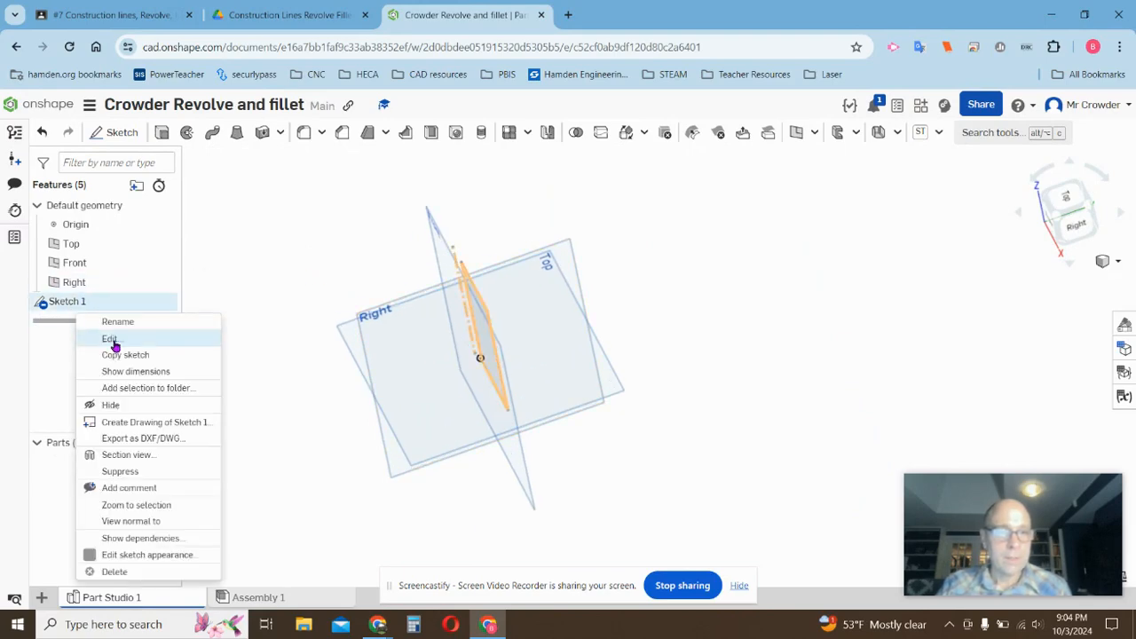
click(98, 337)
right_drag(388, 308, 575, 240)
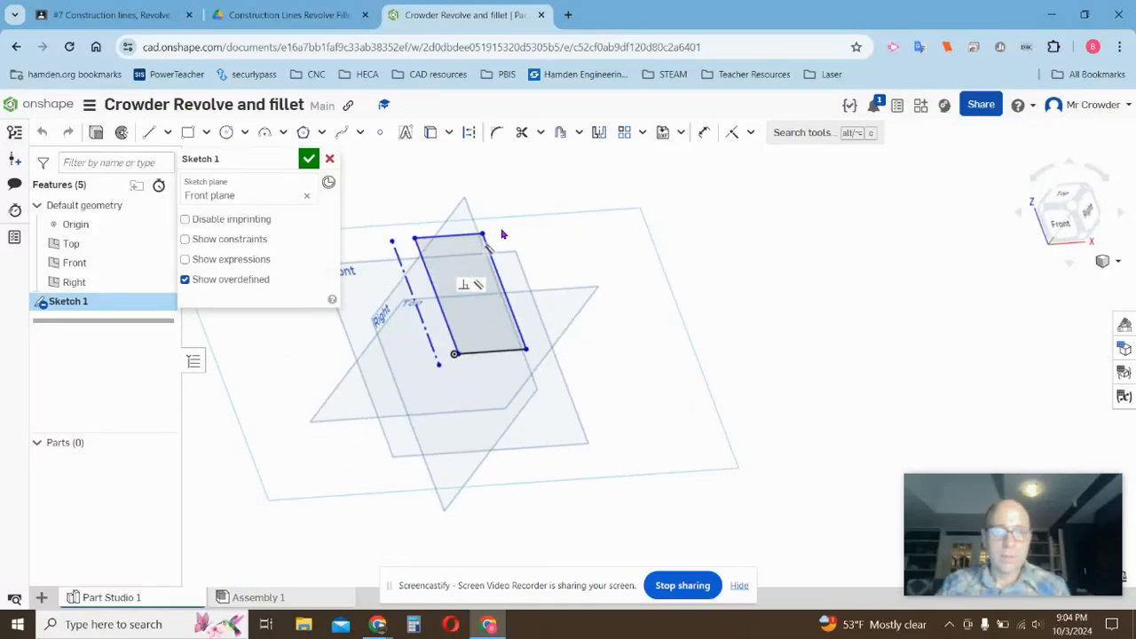
key(n)
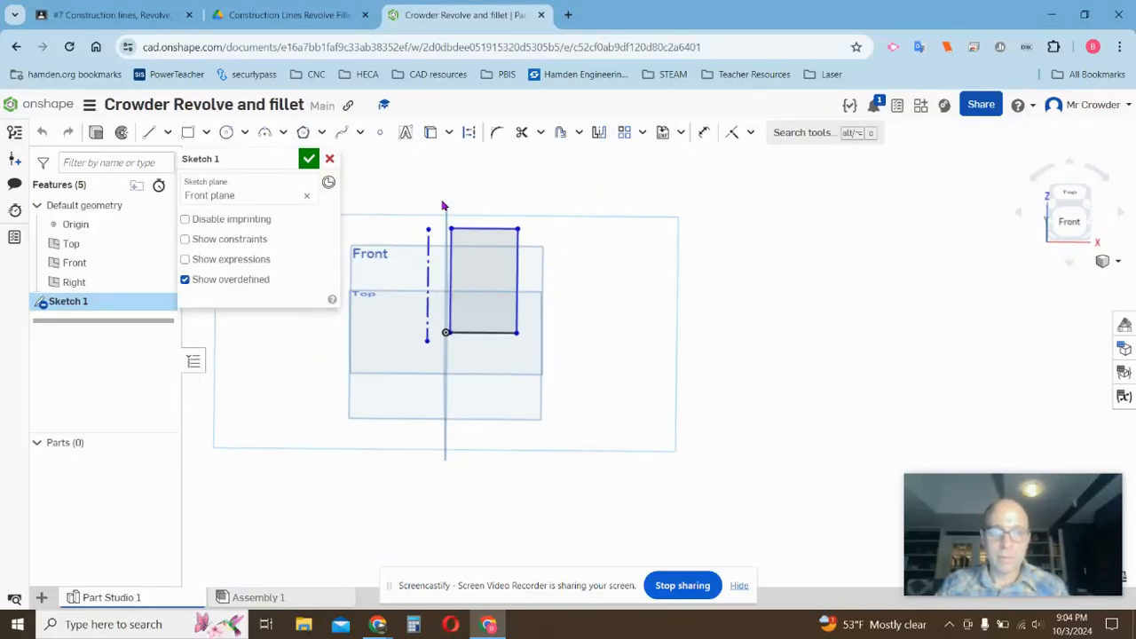
drag(444, 206, 554, 392)
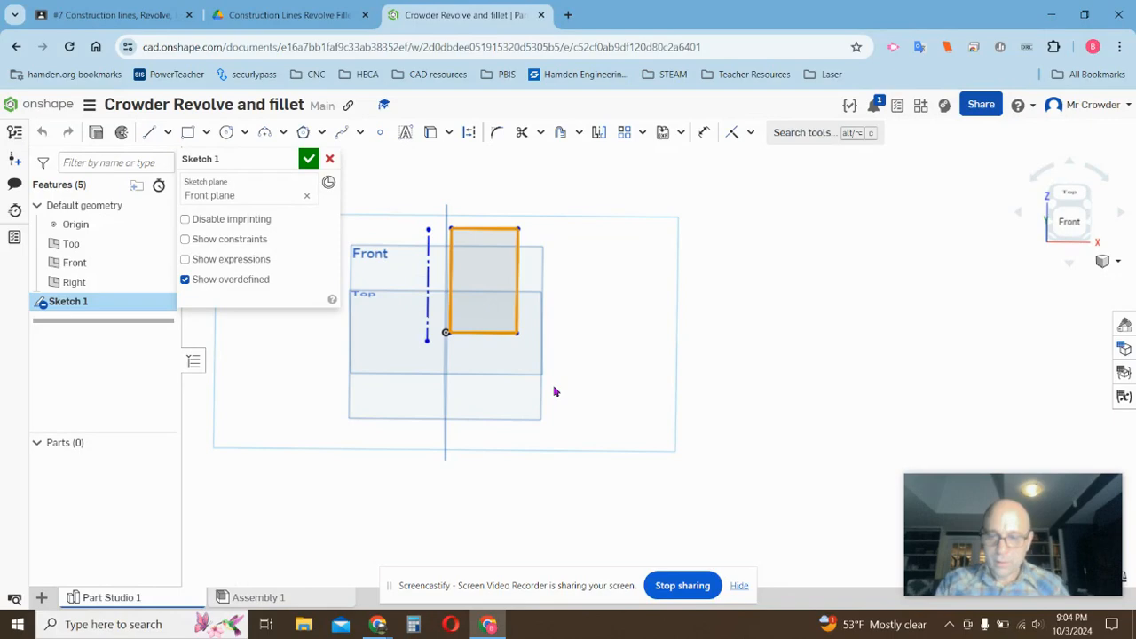
key(Delete)
Draw a center-point circle about 2.644 in diameter to the right of the construction line.
key(f)
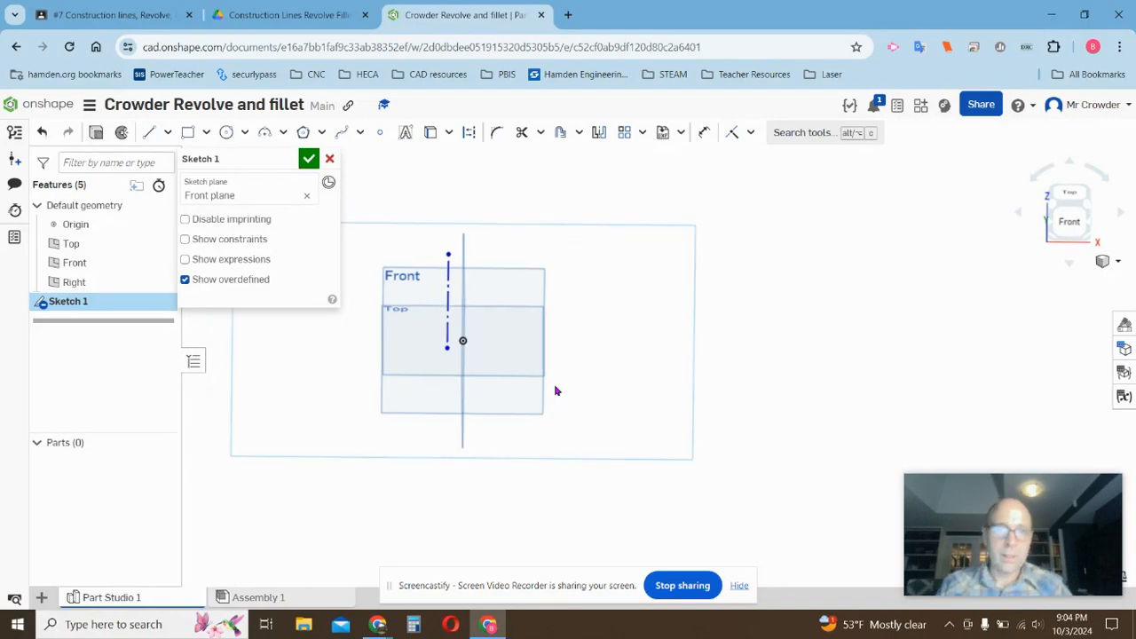
click(227, 133)
click(530, 306)
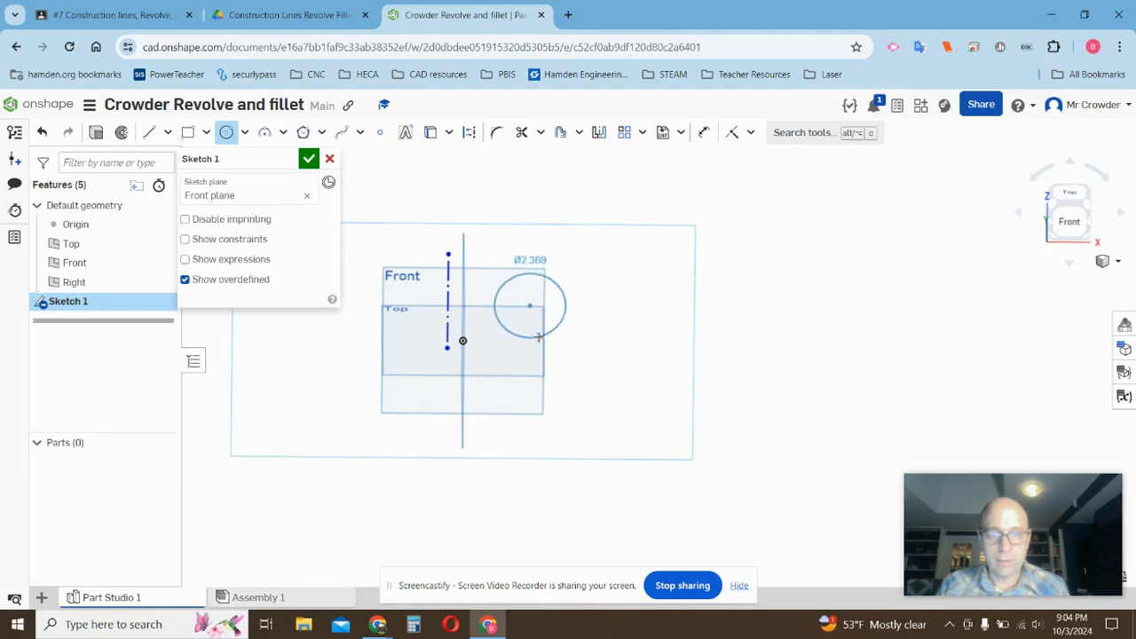
click(506, 280)
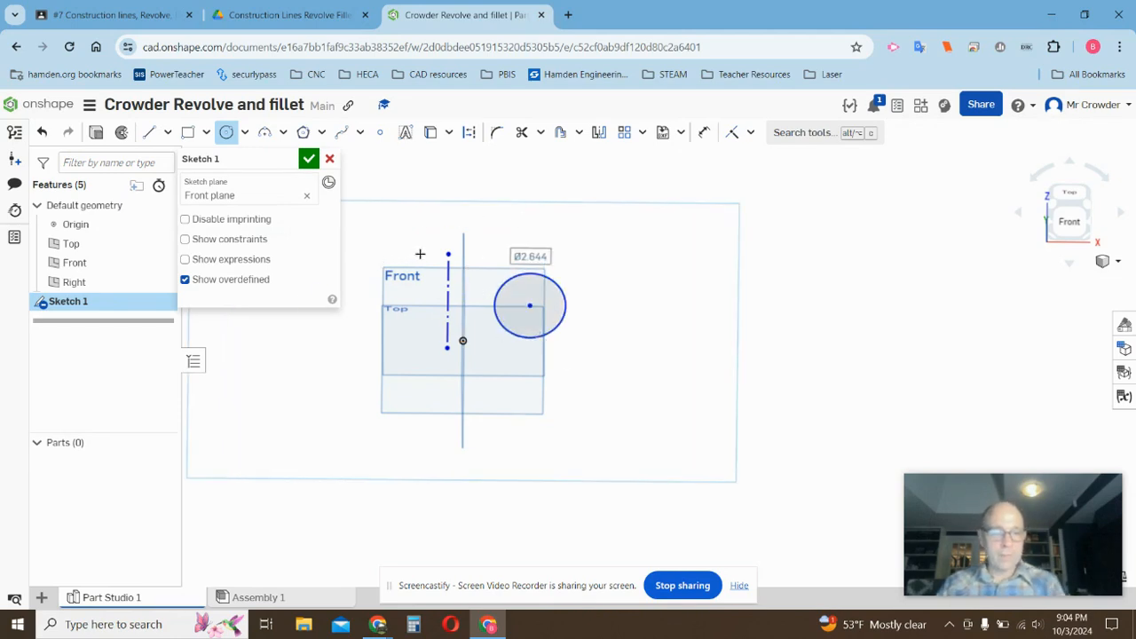
key(Escape)
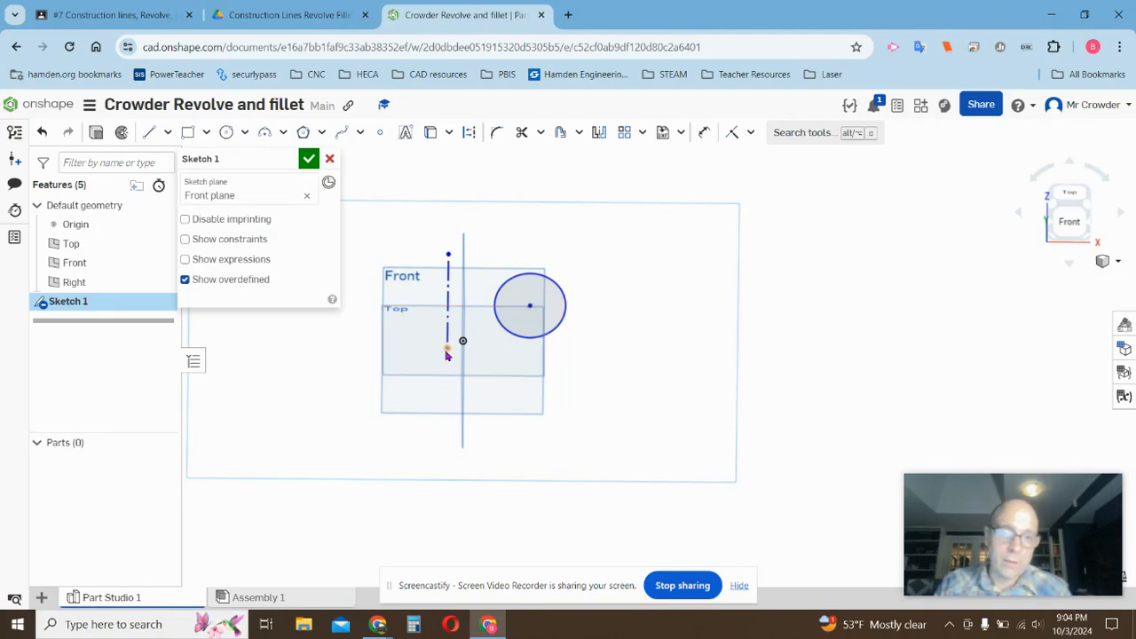
Move the construction line so its lower endpoint sits on the origin along the vertical axis.
drag(448, 354, 472, 338)
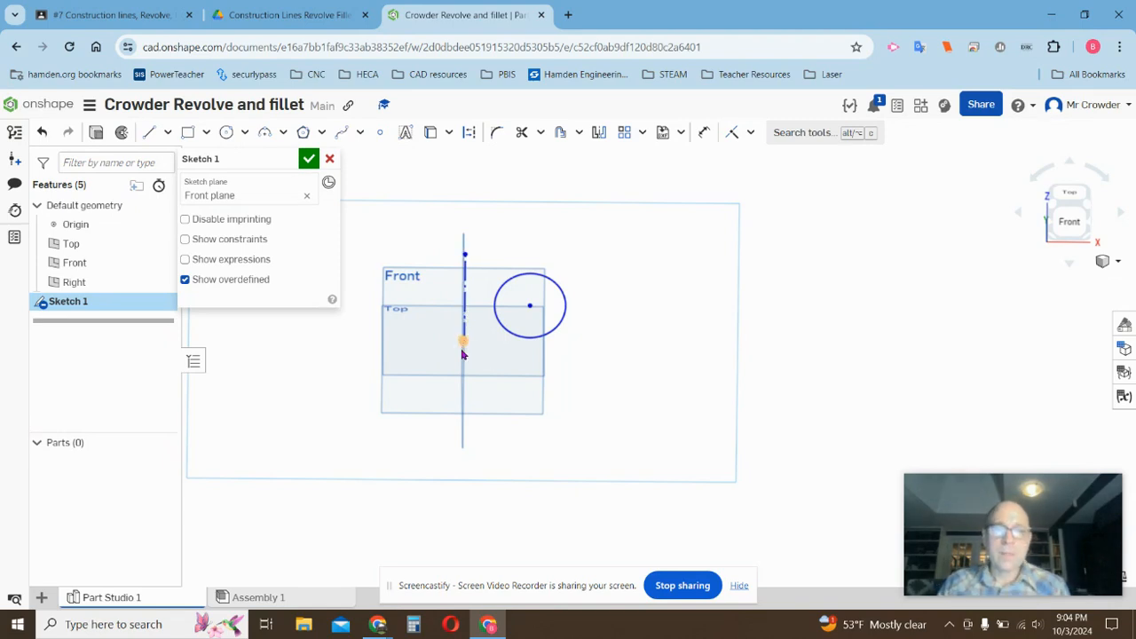
click(461, 352)
scroll(444, 342, up, 10)
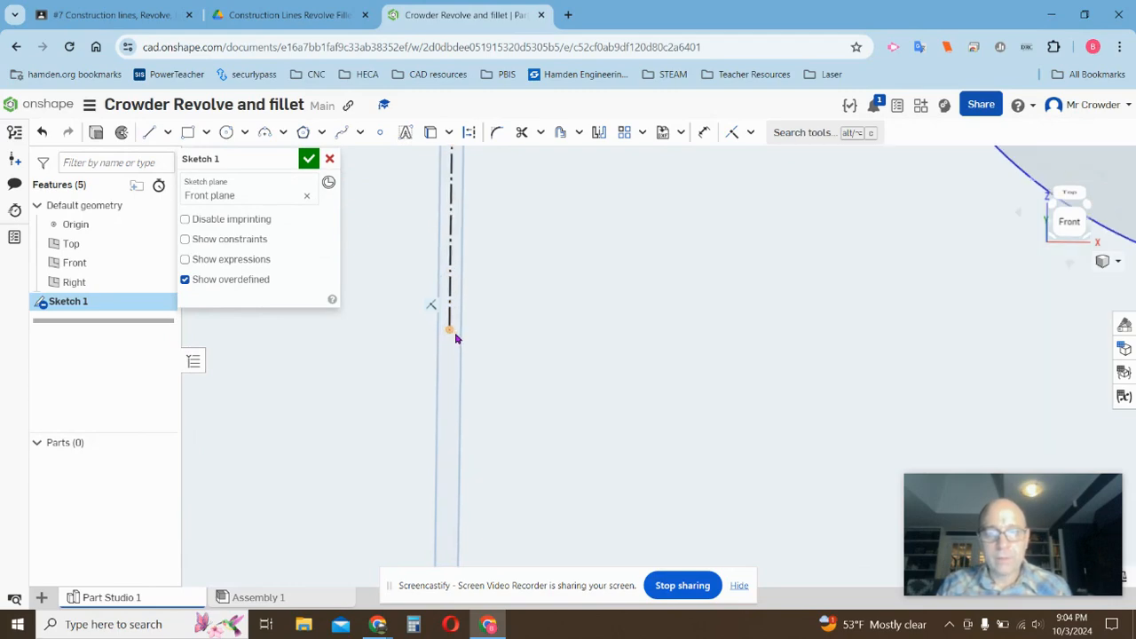
scroll(455, 338, down, 5)
scroll(455, 339, up, 4)
scroll(454, 342, down, 5)
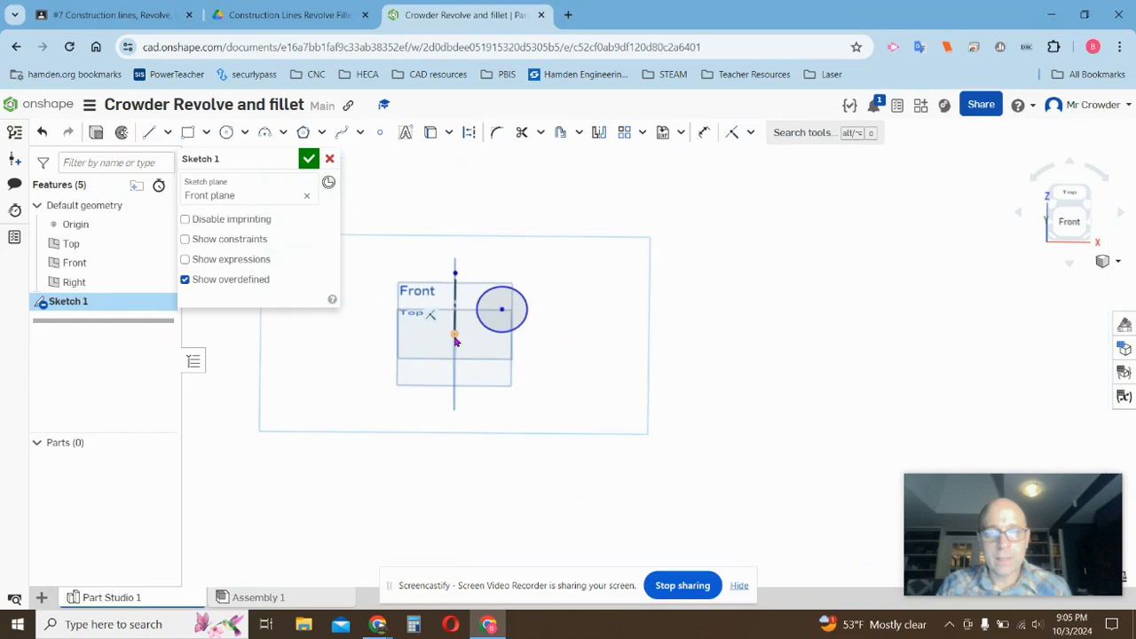
mouse_move(600, 360)
right_down()
mouse_move(601, 337)
mouse_move(649, 320)
mouse_move(596, 370)
mouse_move(531, 405)
right_up()
mouse_move(489, 290)
right_down()
mouse_move(629, 367)
mouse_move(652, 340)
mouse_move(642, 266)
mouse_move(649, 302)
mouse_move(624, 335)
mouse_move(642, 322)
mouse_move(592, 376)
right_up()
scroll(649, 303, up, 1)
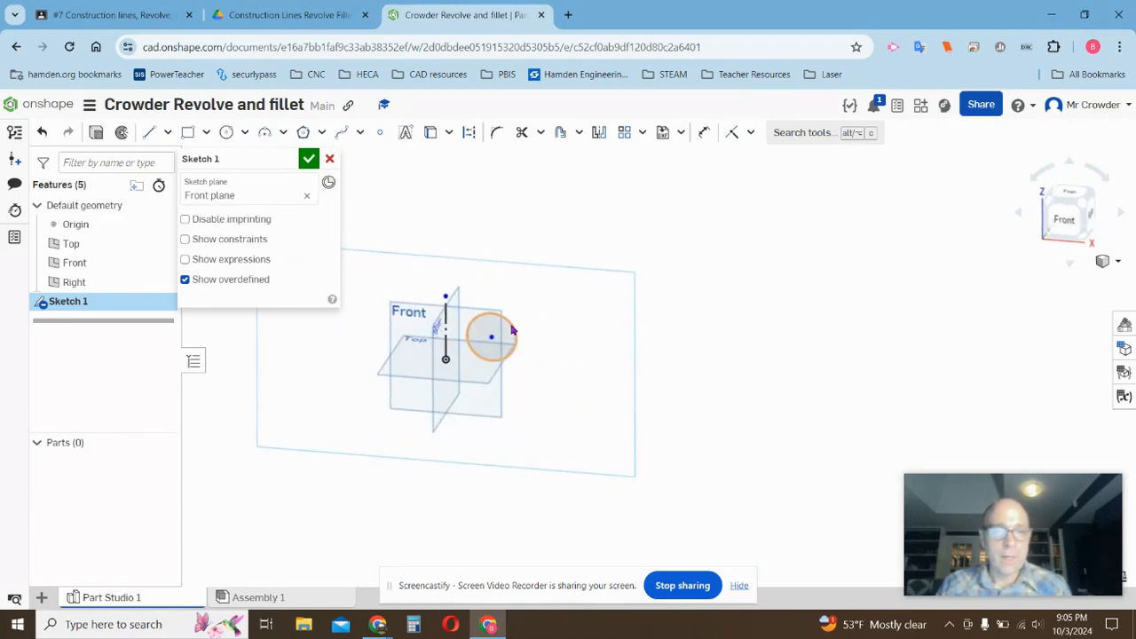
Revolve the circle fully about the construction line and accept the feature.
click(120, 140)
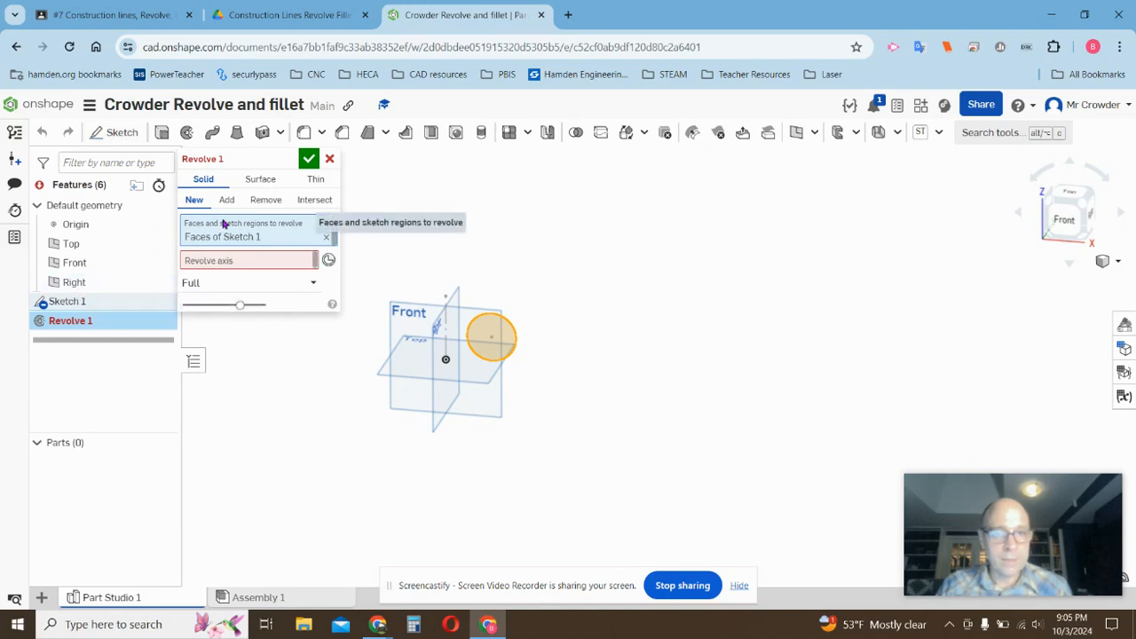
click(258, 262)
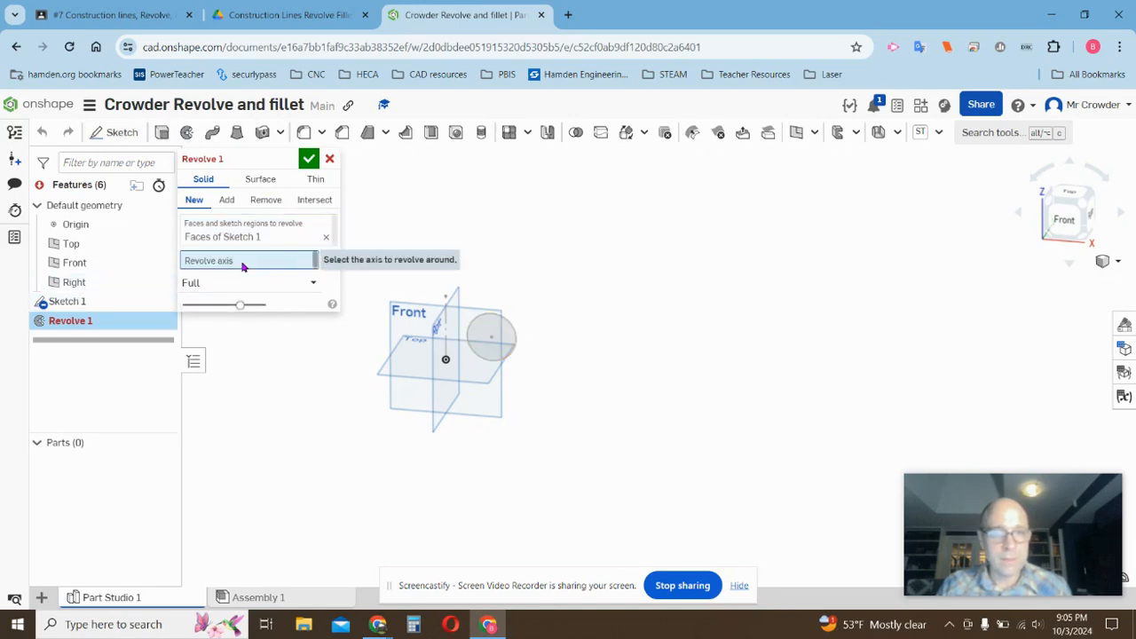
click(447, 342)
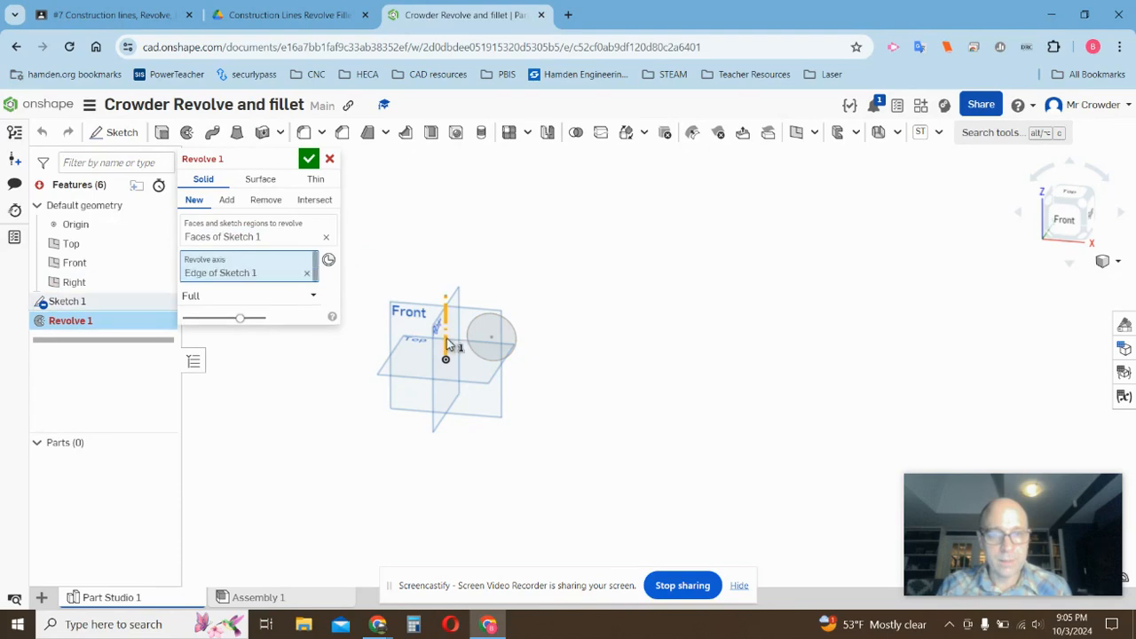
mouse_move(446, 338)
right_down()
mouse_move(497, 268)
mouse_move(494, 249)
right_up()
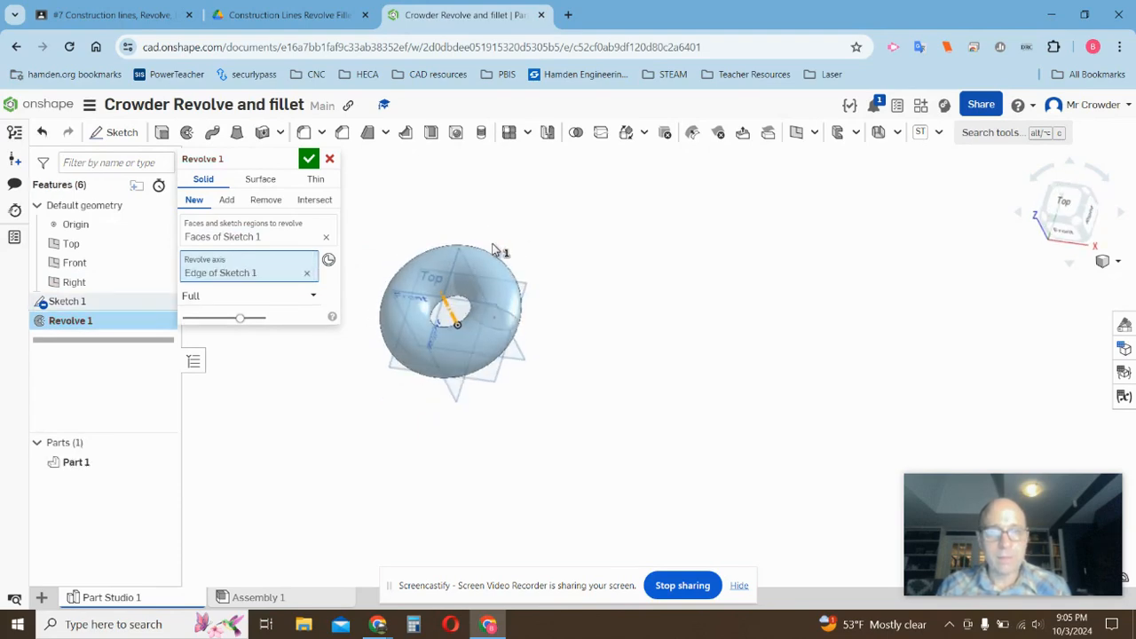
scroll(493, 244, up, 1)
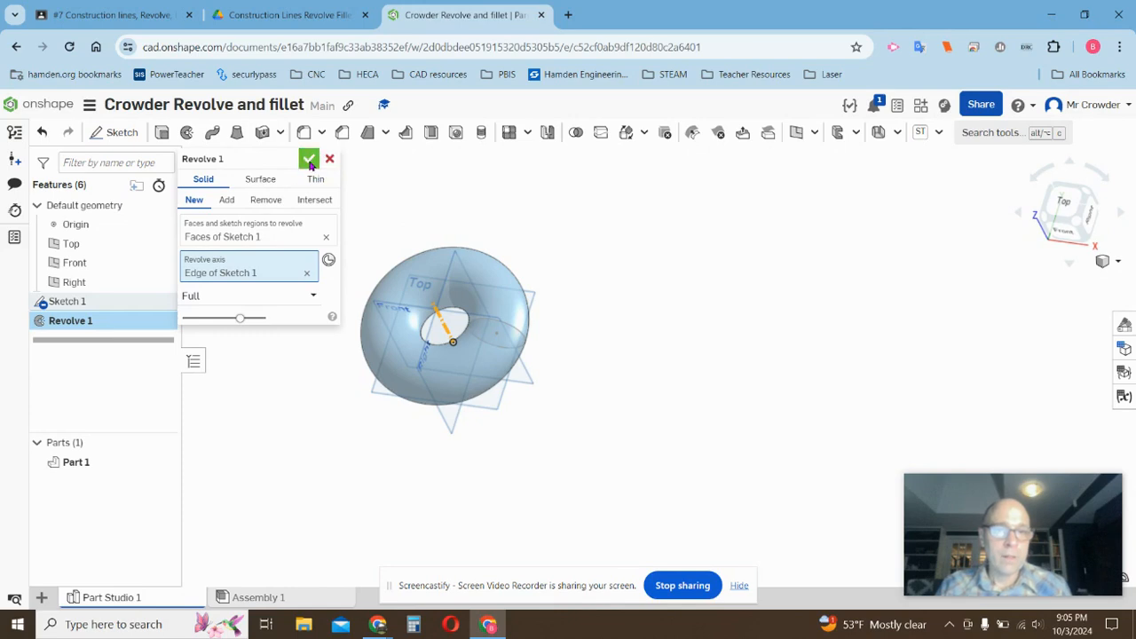
click(308, 159)
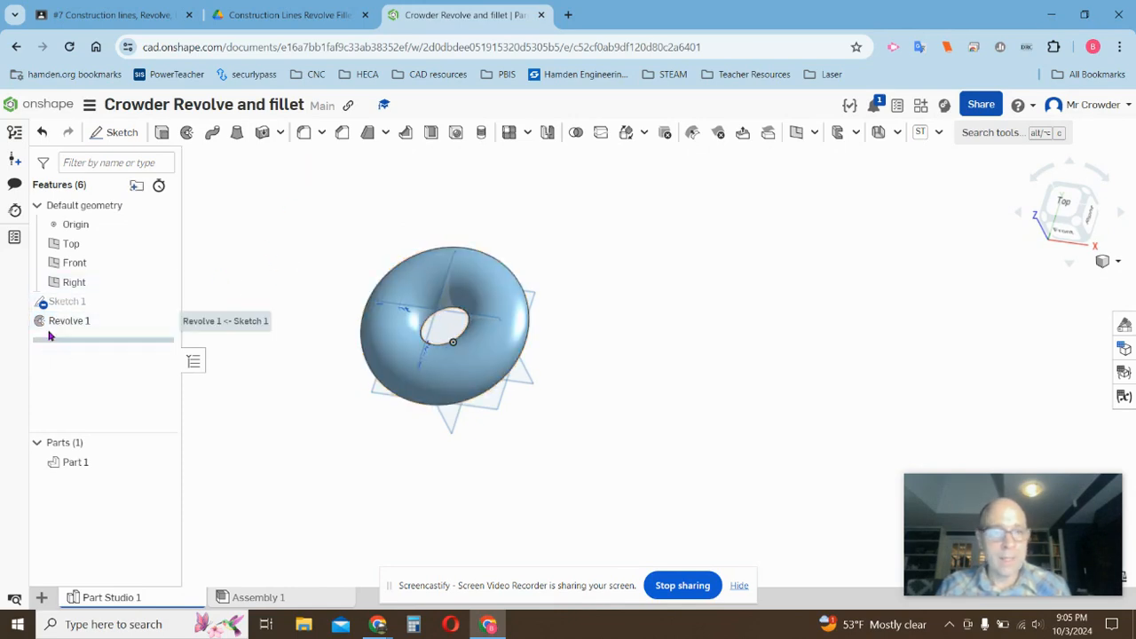
Reopen Sketch 1 for editing and delete the circle.
right_click(61, 302)
click(112, 343)
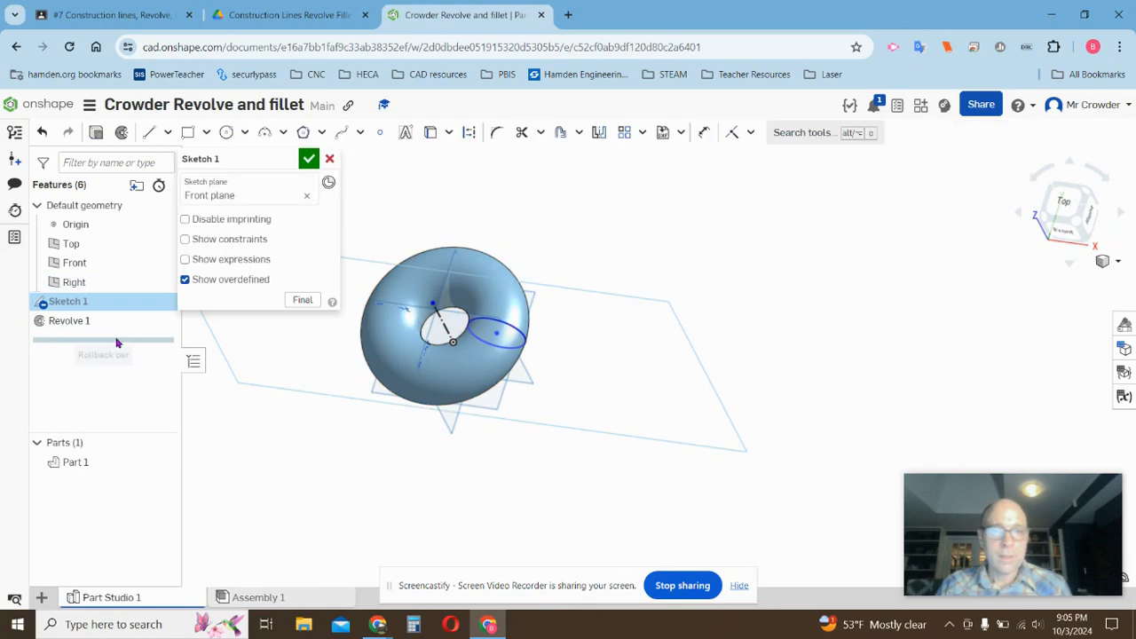
drag(459, 271, 555, 382)
key(Delete)
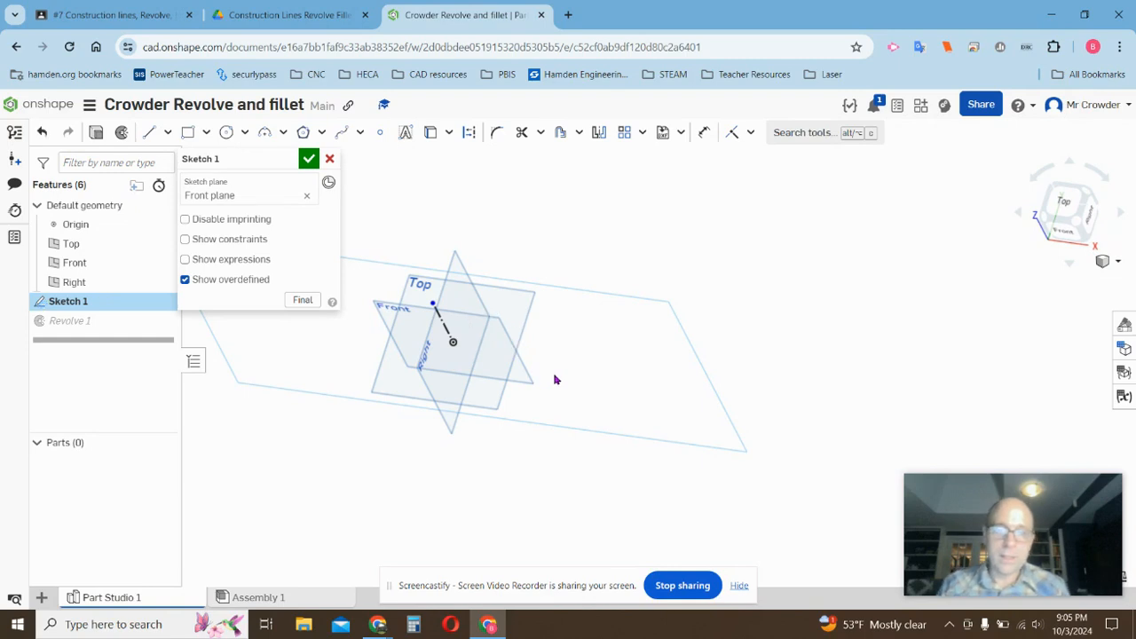
Draw a closed spline profile to the right of the construction line using the Spline tool.
right_drag(555, 380, 535, 310)
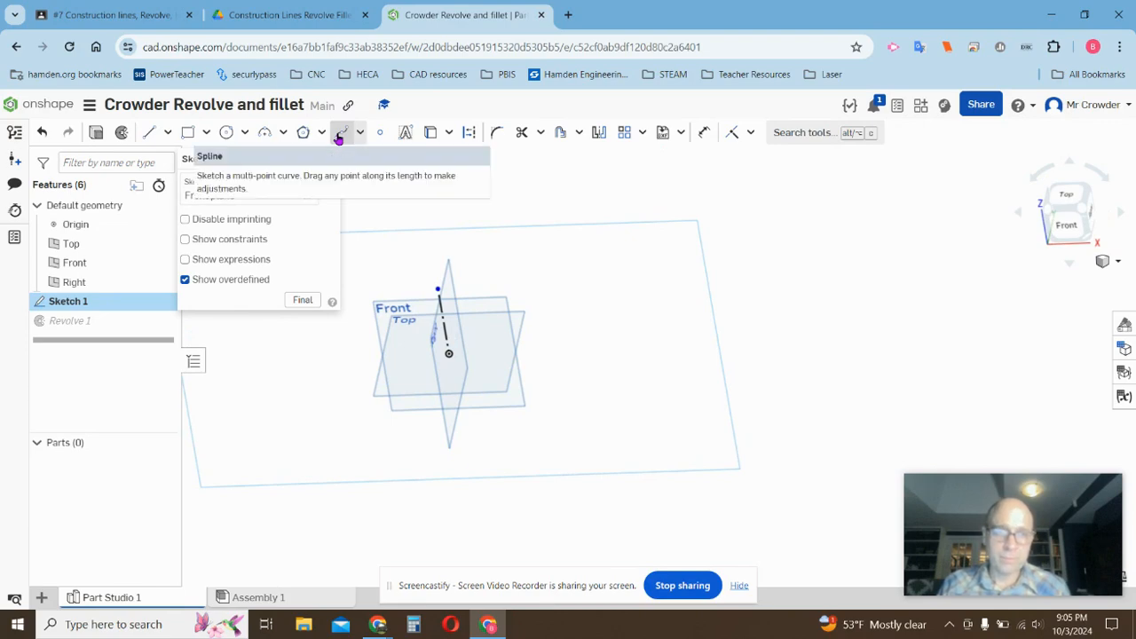
click(340, 134)
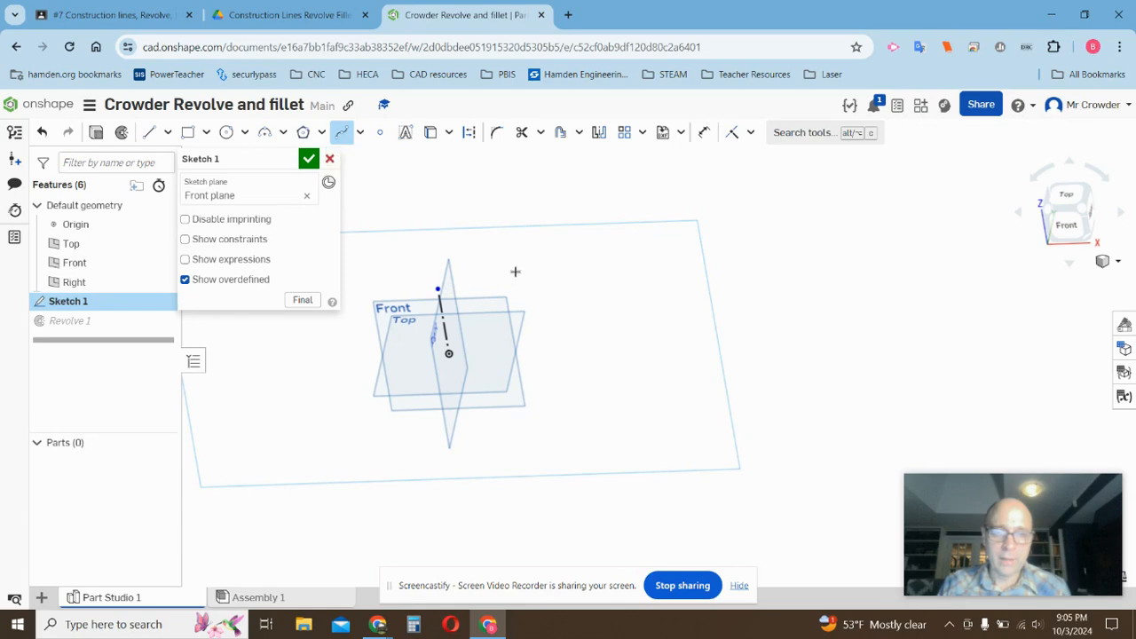
click(522, 429)
click(634, 391)
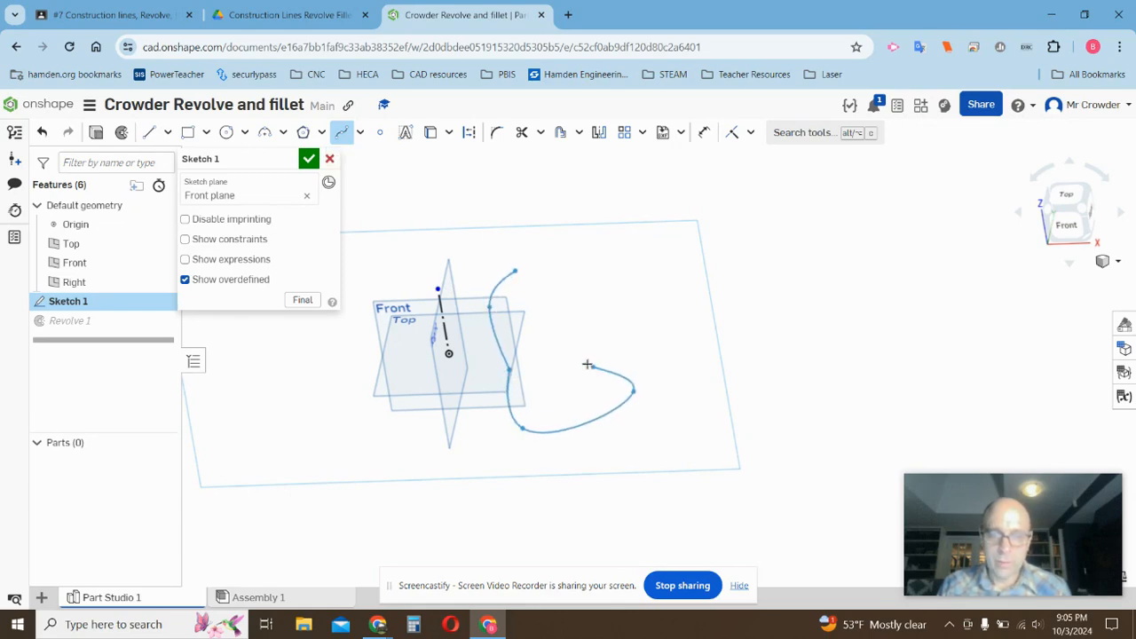
click(581, 360)
click(635, 288)
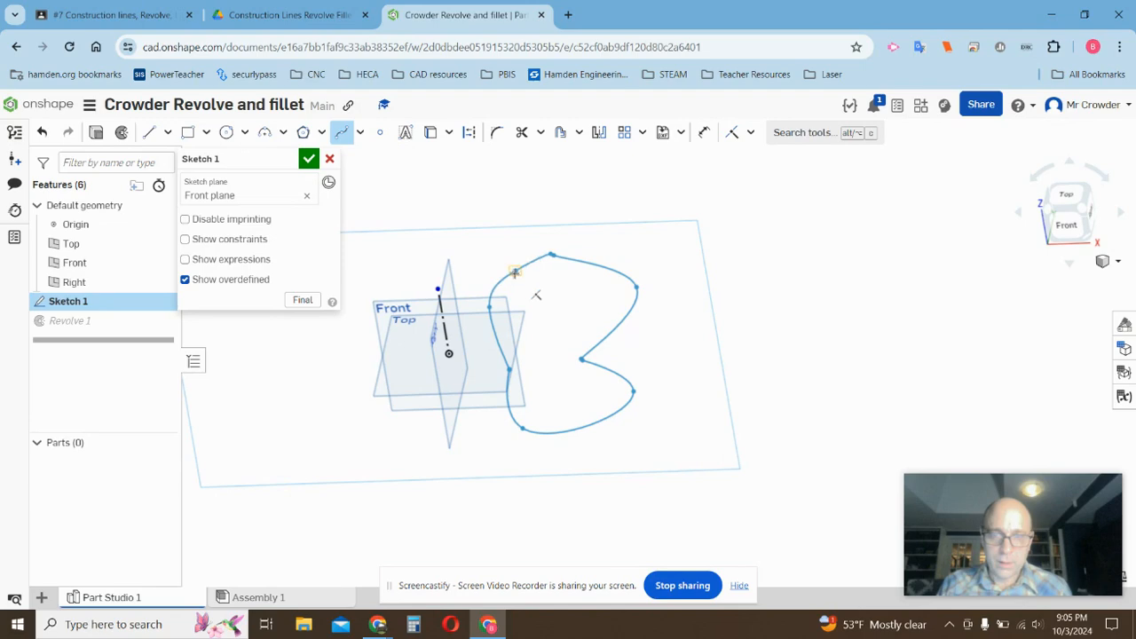
click(515, 271)
Finish editing Sketch 1 so Revolve 1 uses the spline profile.
scroll(540, 302, up, 5)
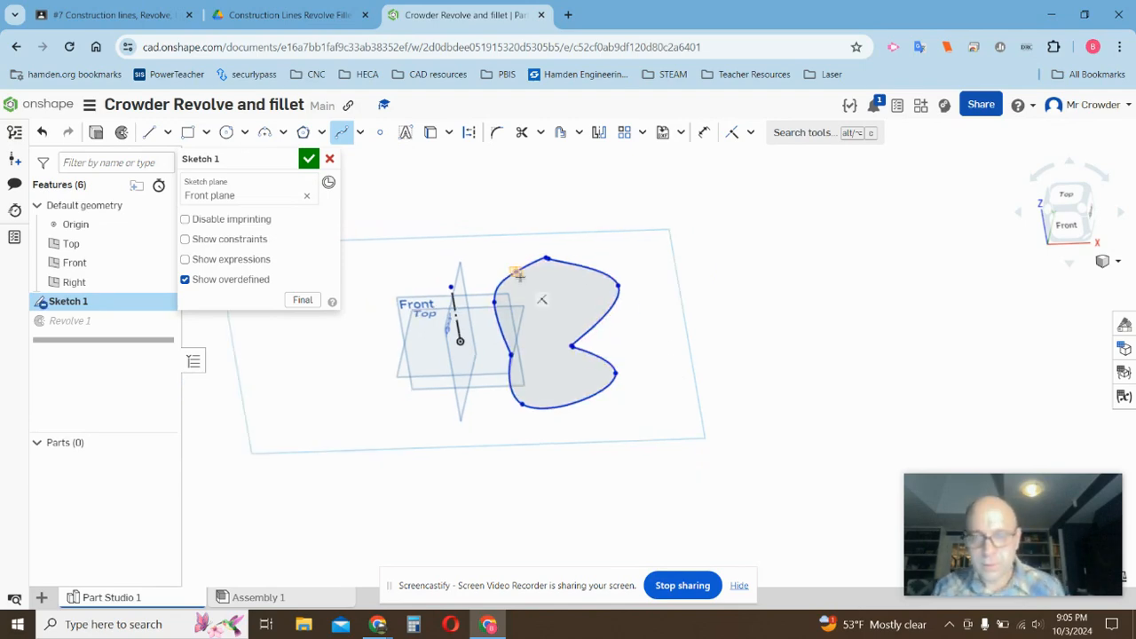
scroll(495, 353, down, 5)
scroll(494, 352, up, 5)
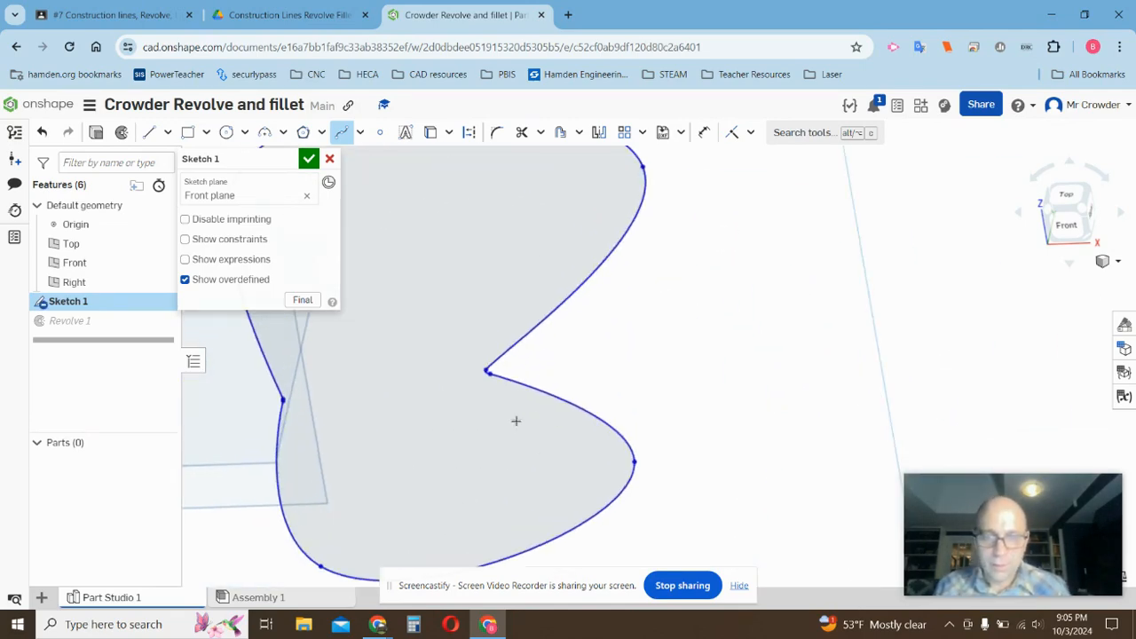
scroll(500, 367, down, 7)
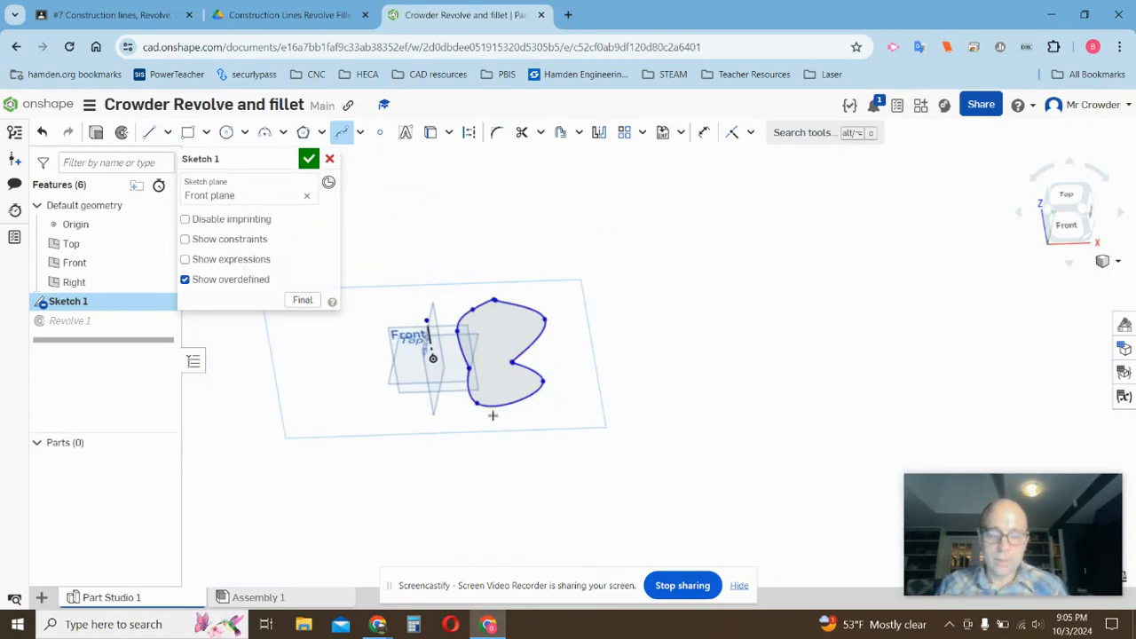
click(308, 161)
mouse_move(388, 263)
right_down()
mouse_move(396, 180)
mouse_move(388, 298)
mouse_move(404, 306)
mouse_move(393, 279)
right_up()
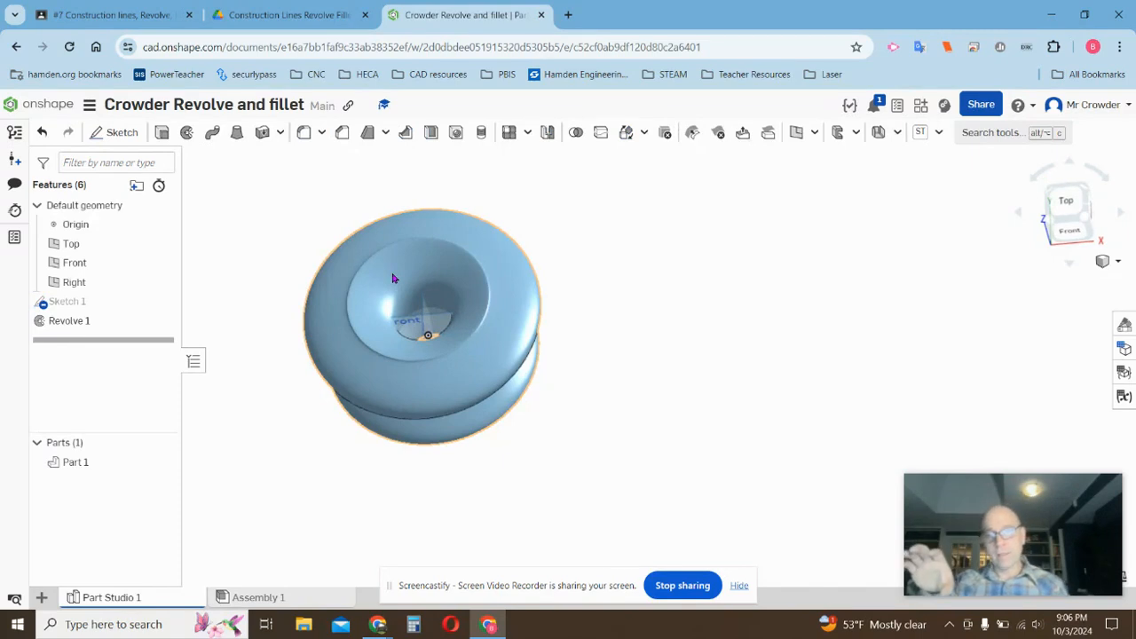